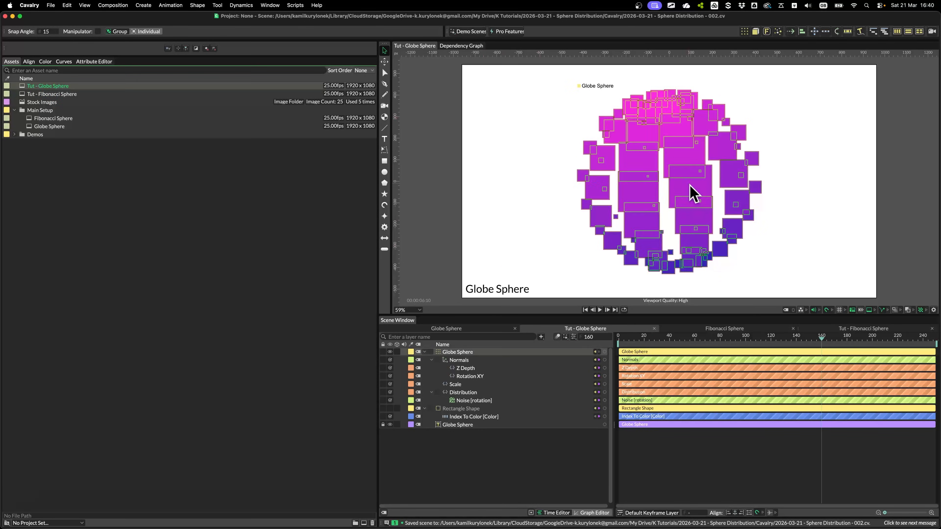
Step: Scrub the Globe Sphere composition to about frame 17 and examine how its squares spread across the sphere
key(ctrl+Tab)
key(a)
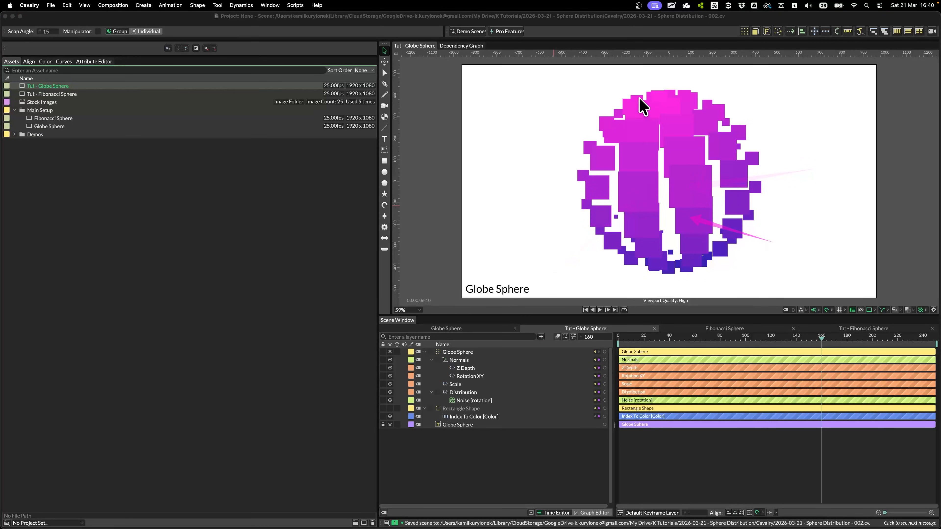
mouse_move(641, 105)
mouse_down()
mouse_move(626, 256)
mouse_move(634, 251)
mouse_up()
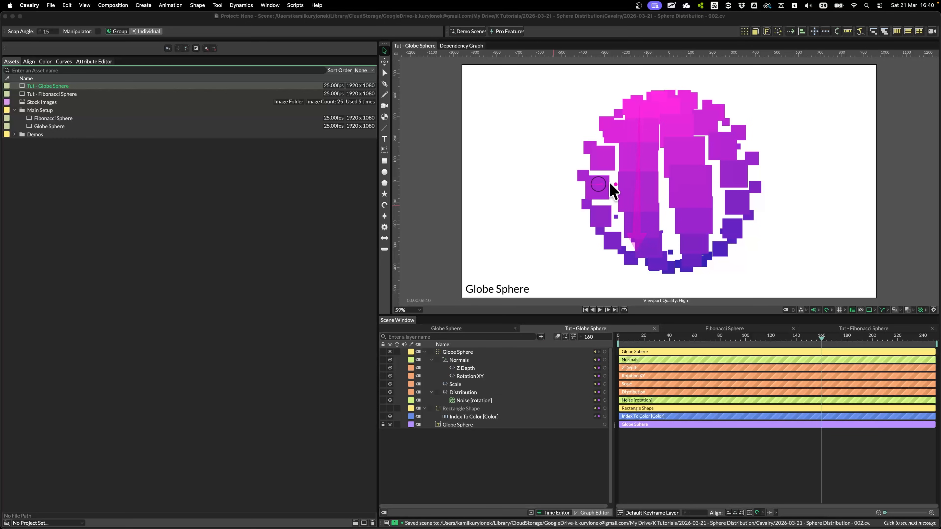
drag(611, 185, 748, 188)
drag(648, 337, 639, 364)
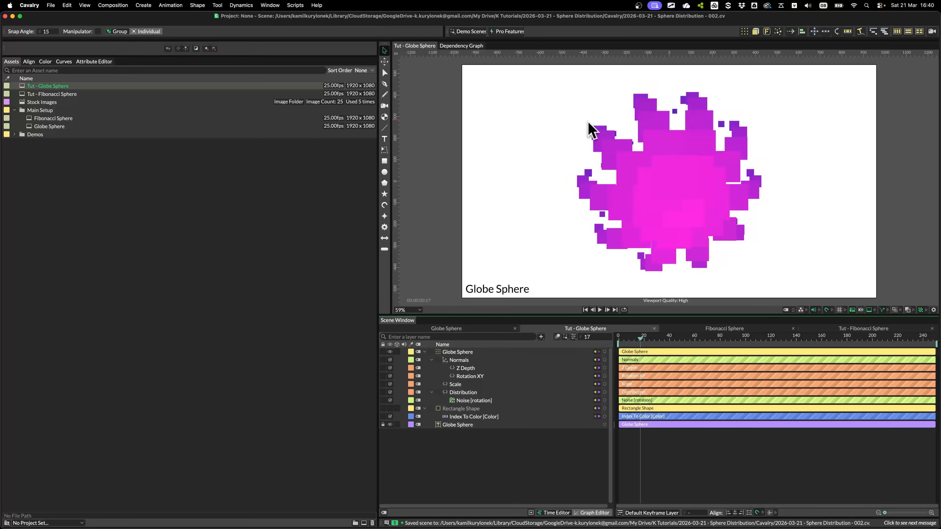
Step: Open the Tut - Fibonacci Sphere composition and look through the Distribution layer's script
double_click(54, 94)
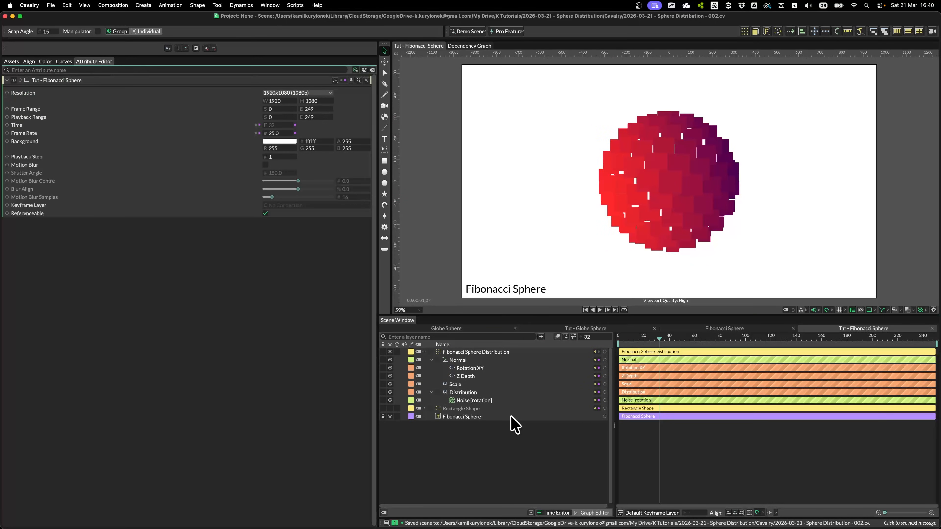
click(459, 392)
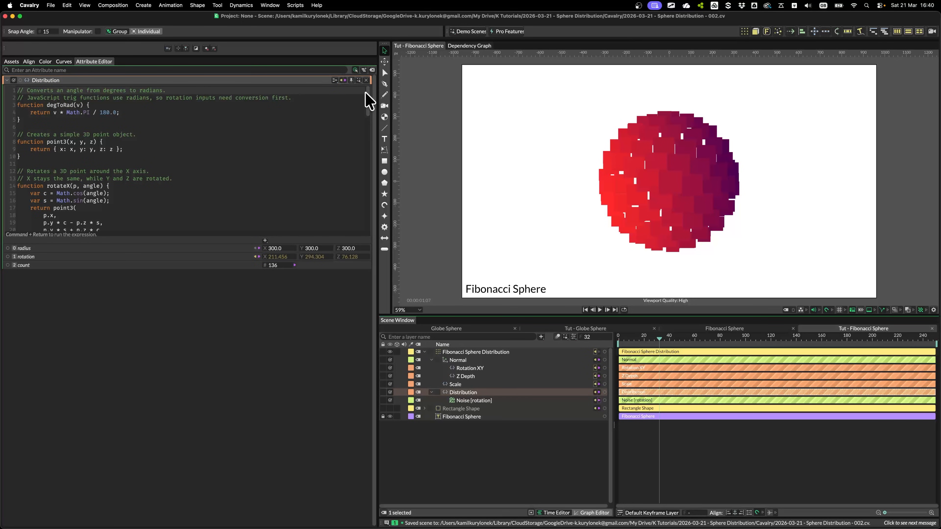
drag(368, 100, 370, 218)
Step: Hide the Fibonacci Sphere Distribution layer and create a 200 by 200 rectangle duplicated with a Duplicator
click(489, 148)
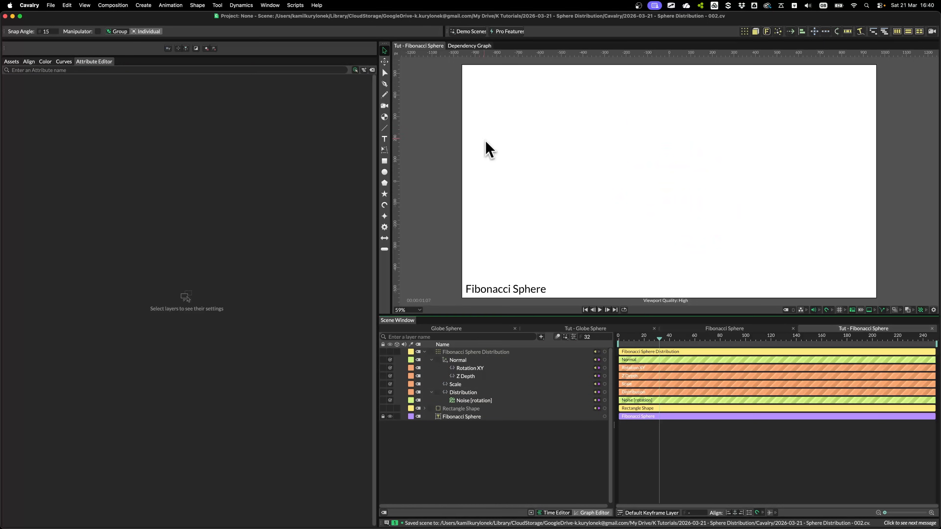
click(384, 162)
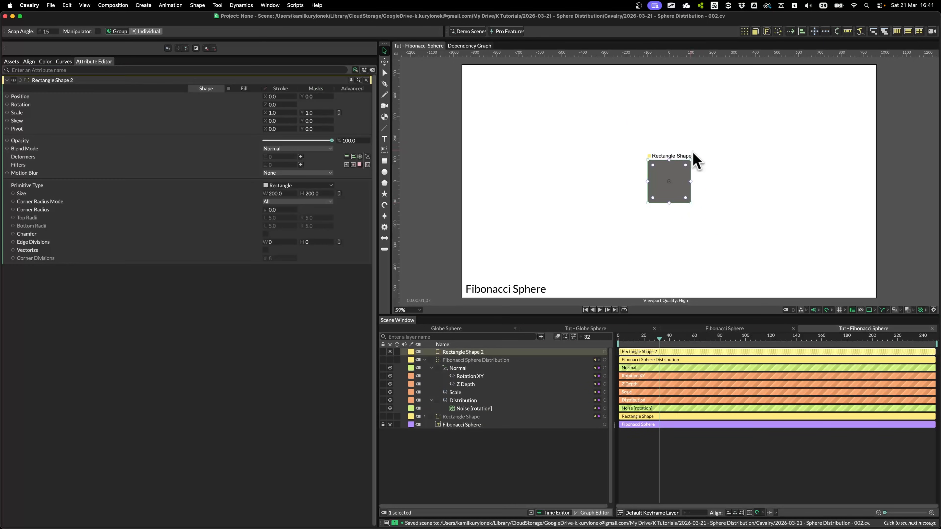
click(745, 31)
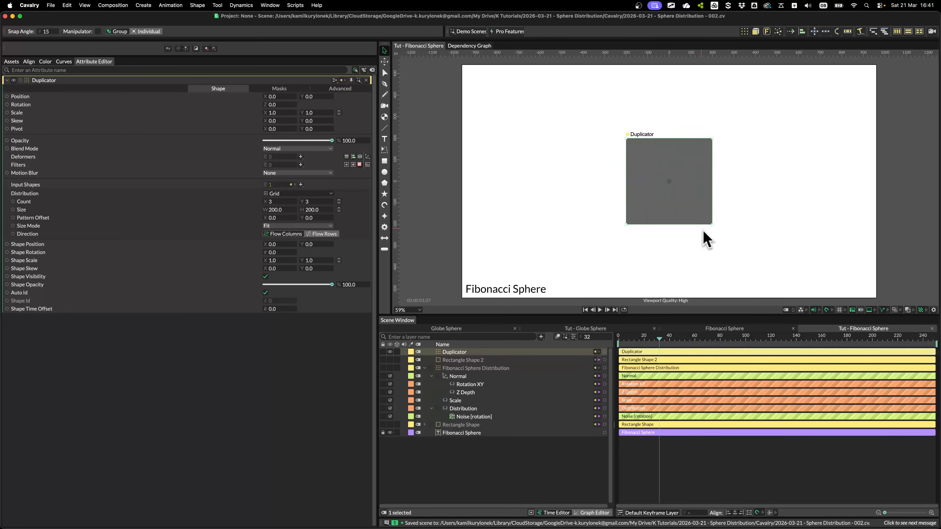
Step: Set the Duplicator's distribution to Custom and disconnect its existing Input Distribution
click(306, 193)
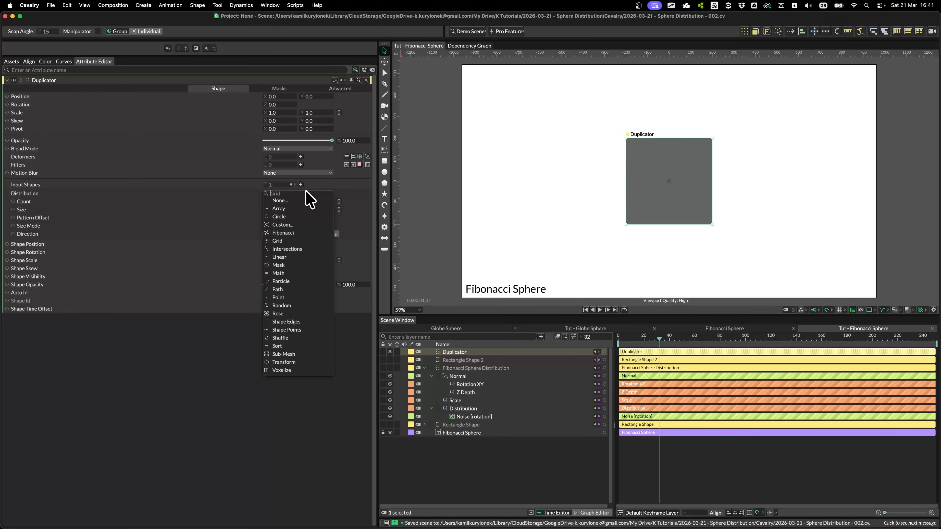
click(284, 225)
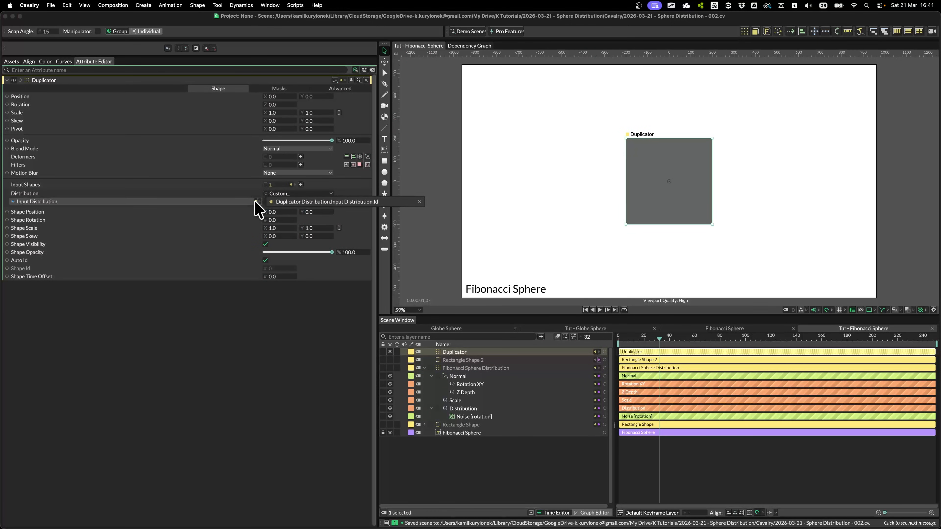
click(419, 201)
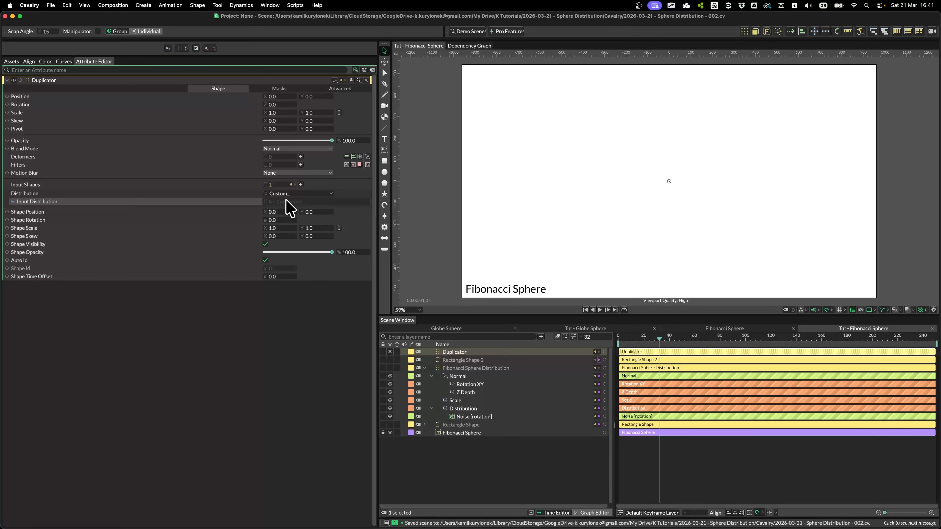
Step: Connect a JavaScript Utility to the Duplicator's Input Distribution and open the utility's script
right_click(179, 200)
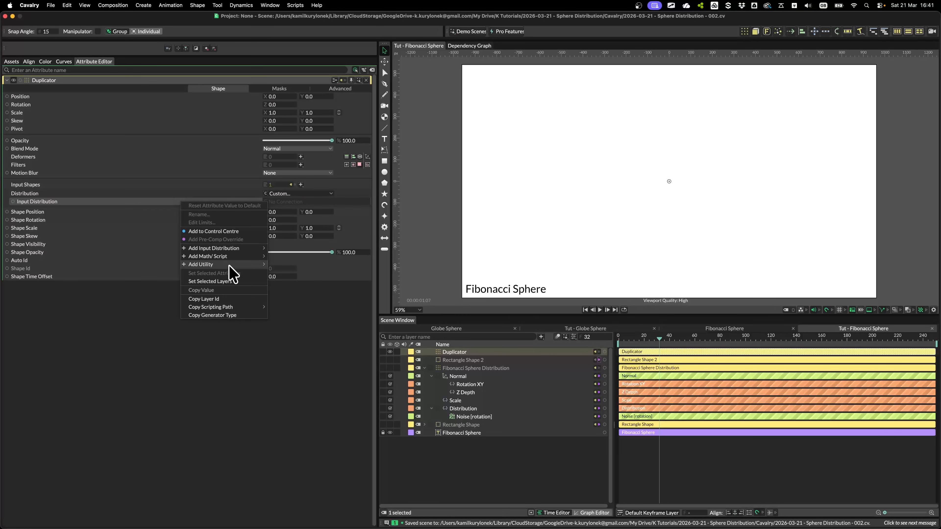
mouse_move(230, 264)
click(288, 264)
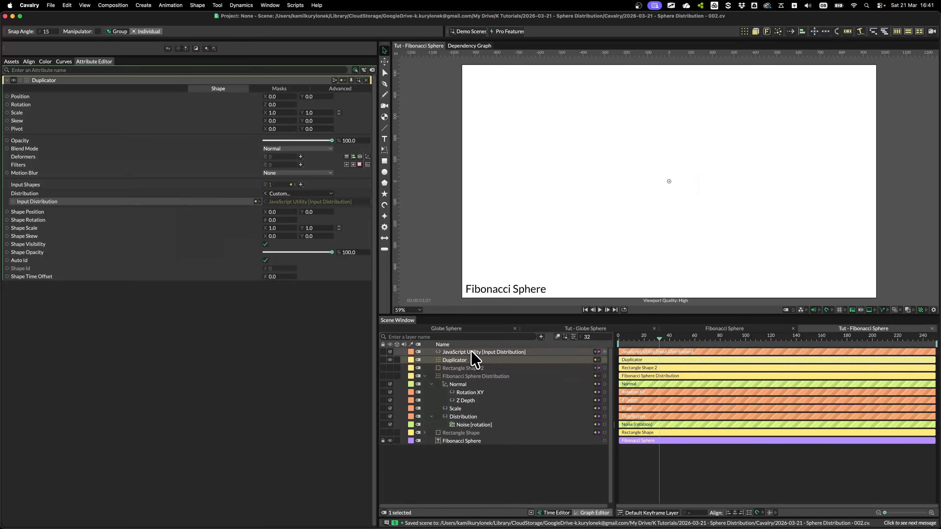
click(473, 353)
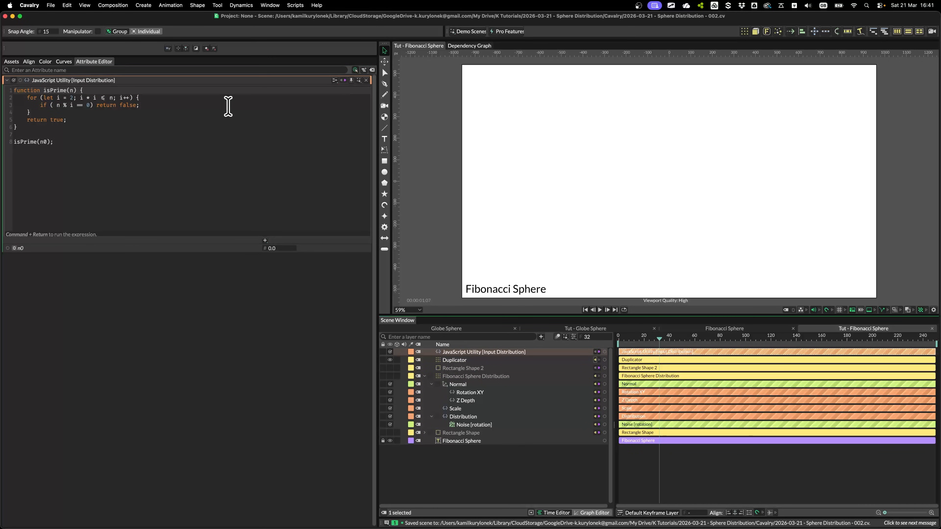
Step: Add a Double3 attribute and an Int attribute to the JavaScript Utility
click(265, 240)
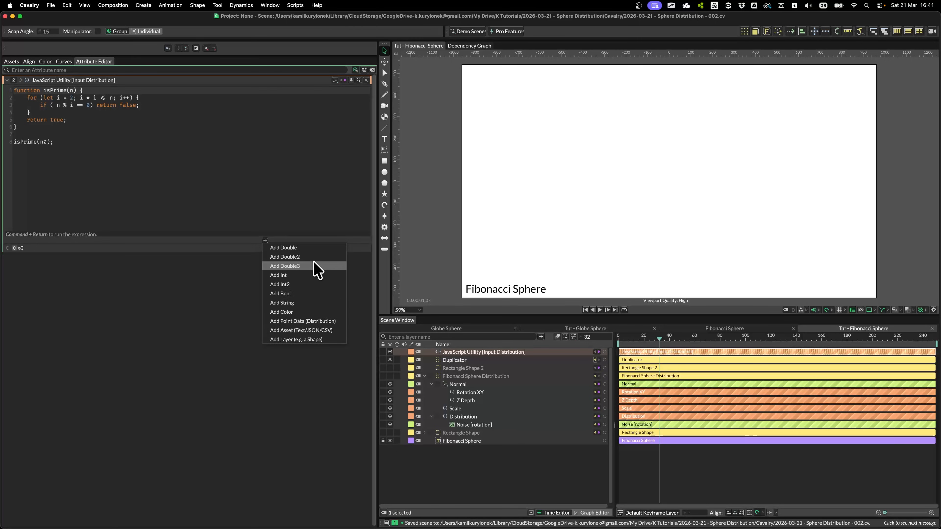
click(309, 266)
click(265, 241)
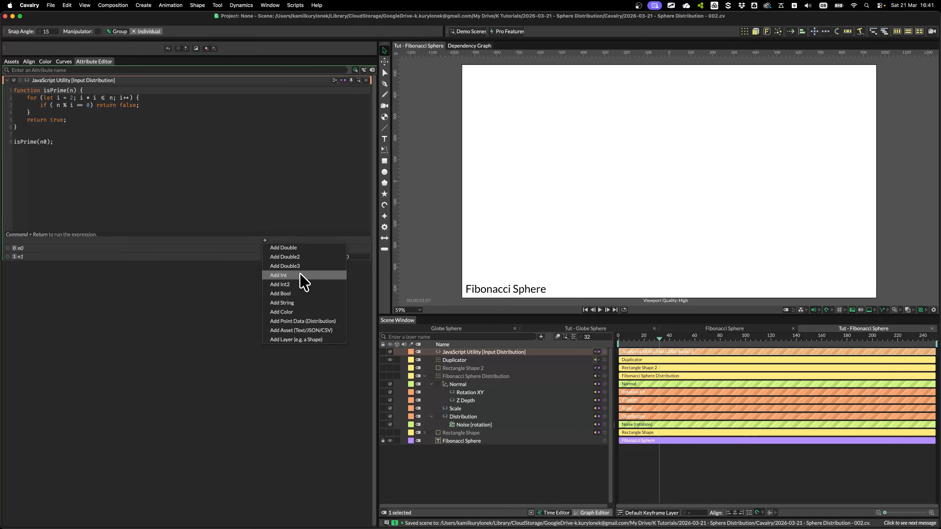
click(302, 275)
right_click(52, 257)
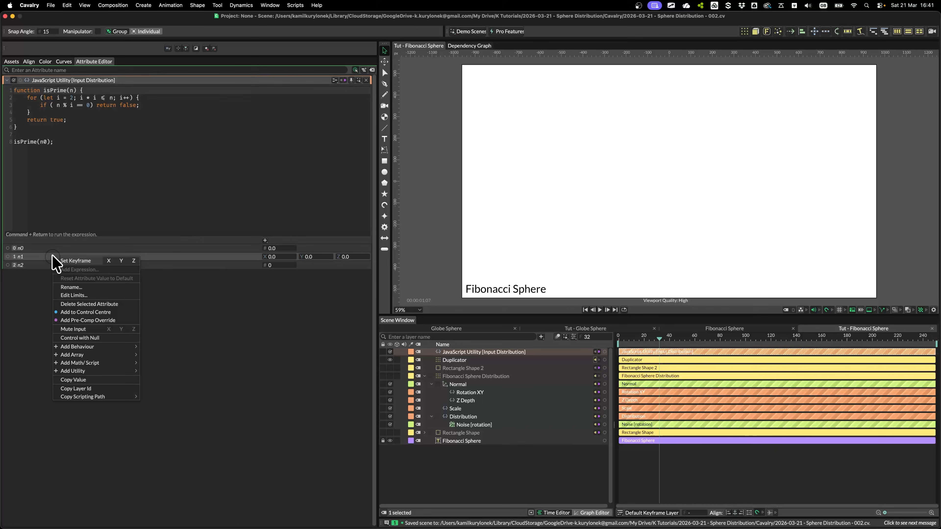
click(63, 293)
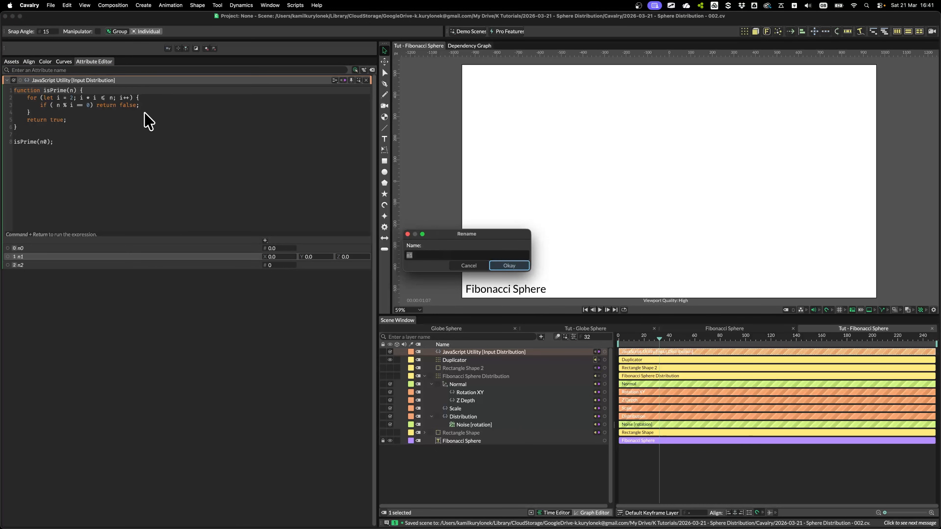
click(469, 266)
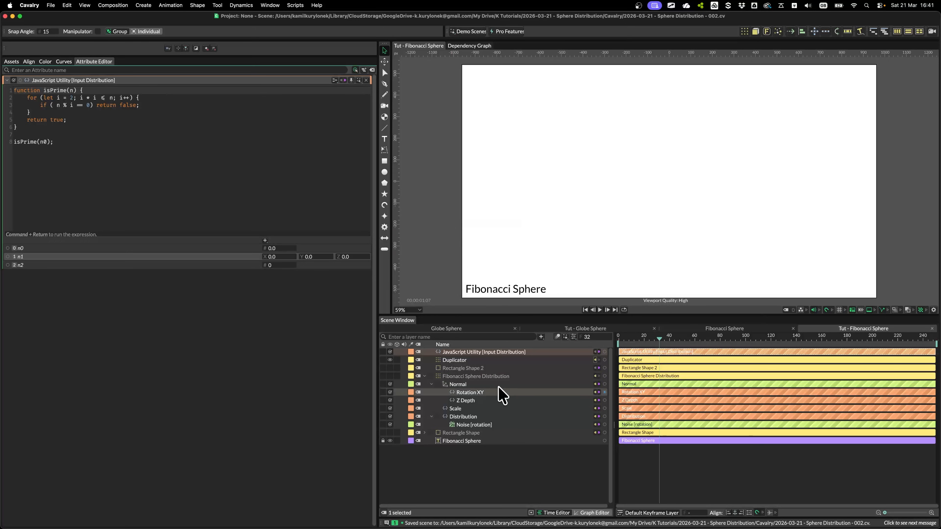
Step: Remove the test rectangle, Duplicator and JavaScript Utility, and make the Fibonacci Sphere Distribution layer visible again
click(469, 416)
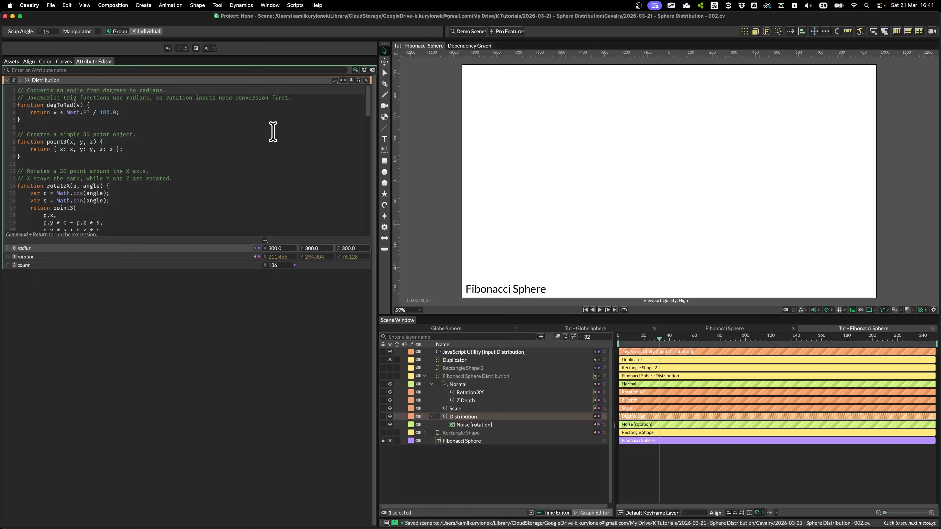
scroll(368, 139, down, 10)
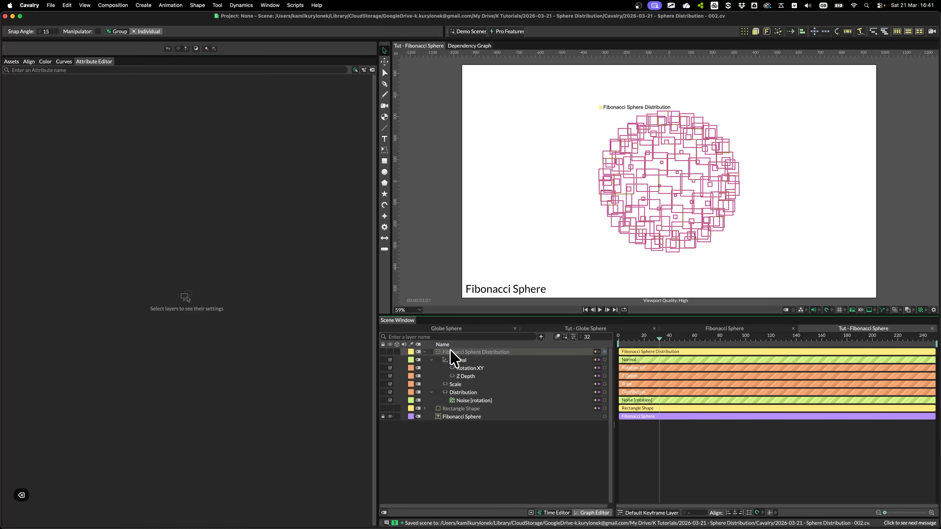
click(389, 352)
Step: Pin the Distribution layer's settings beside the Scale layer's and examine the point3 function in the Distribution script
click(470, 392)
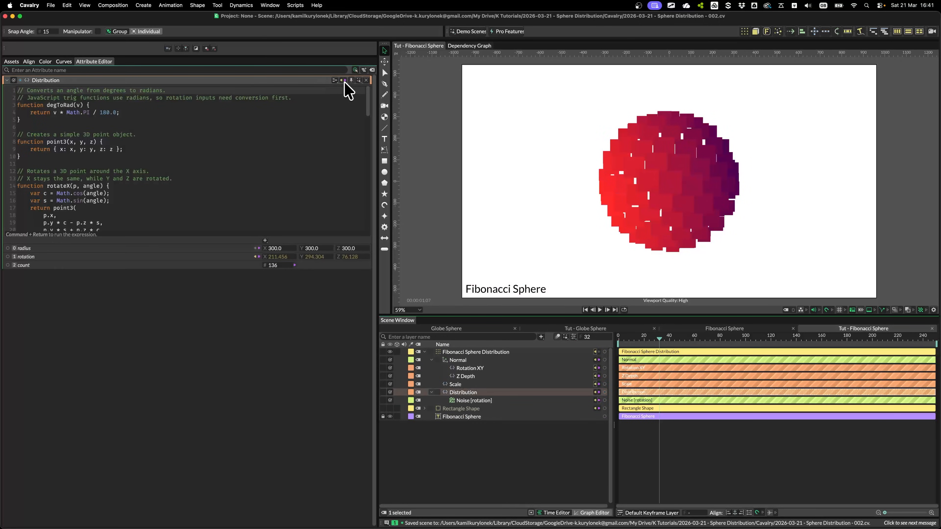
click(464, 383)
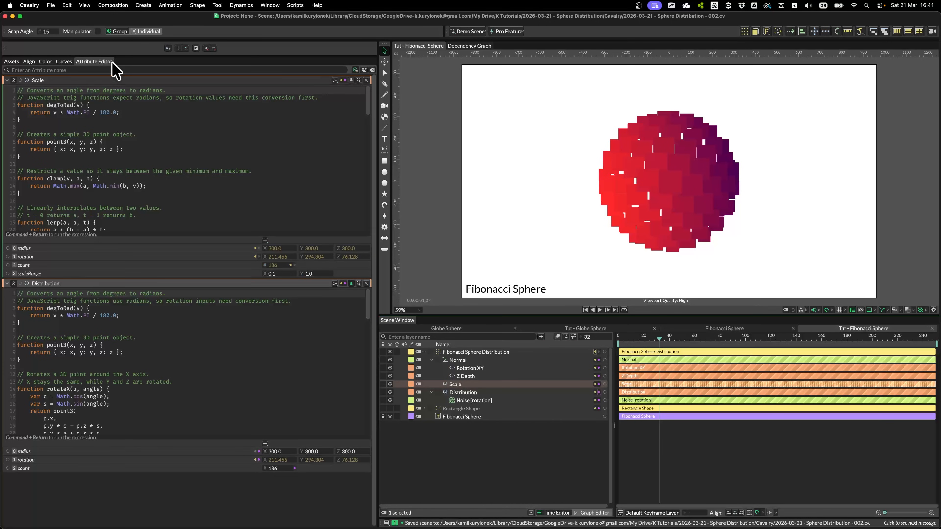
scroll(776, 222, up, 5)
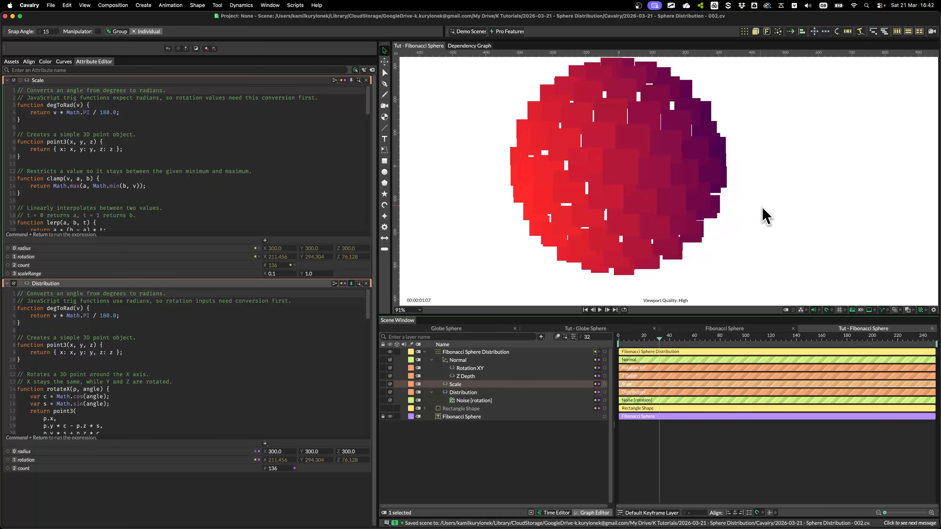
scroll(466, 241, down, 2)
drag(483, 235, 504, 208)
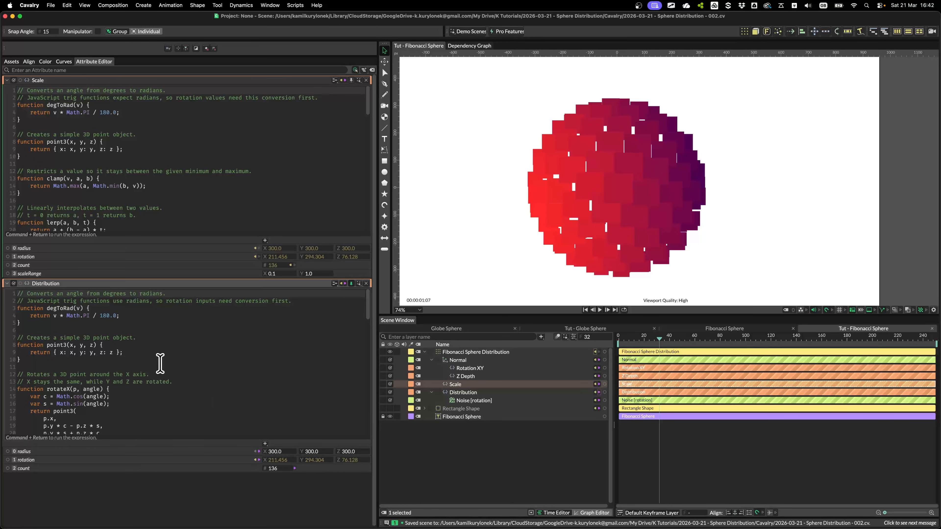
drag(160, 364, 22, 336)
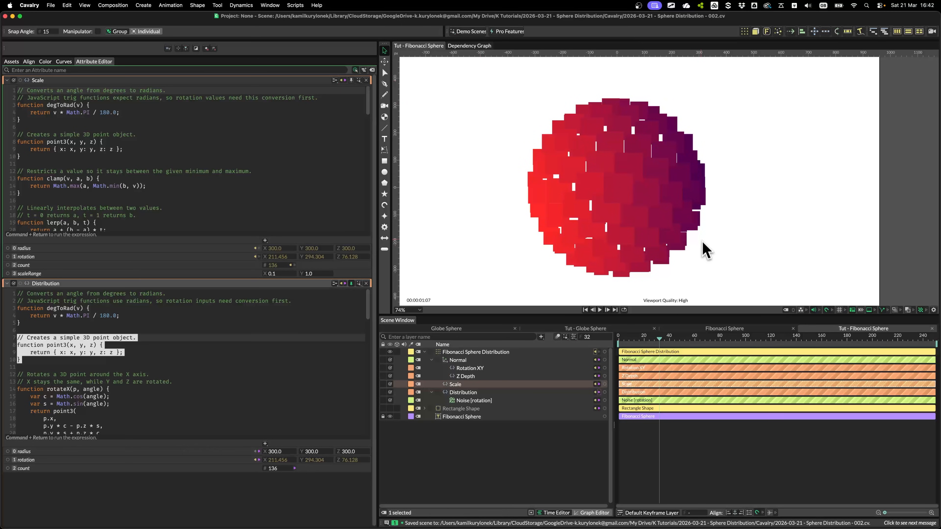
scroll(506, 214, down, 1)
drag(507, 214, 564, 193)
Step: Unpin the Distribution settings and turn the Fibonacci Sphere Distribution layer into a 3D layer
click(475, 350)
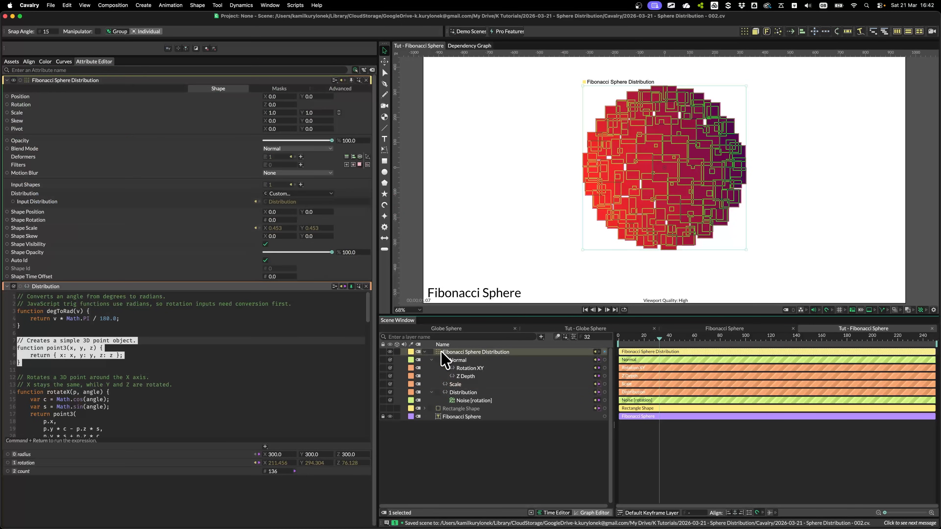
click(352, 287)
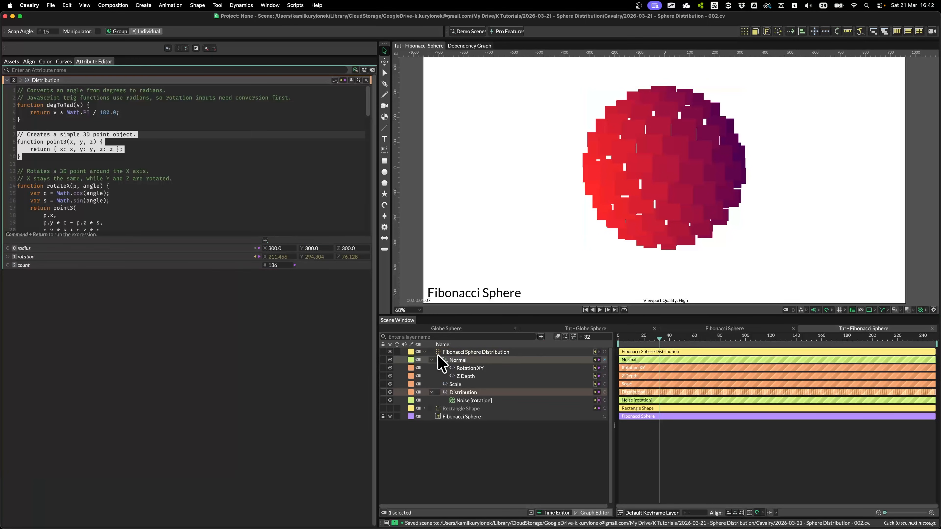
click(398, 352)
click(479, 353)
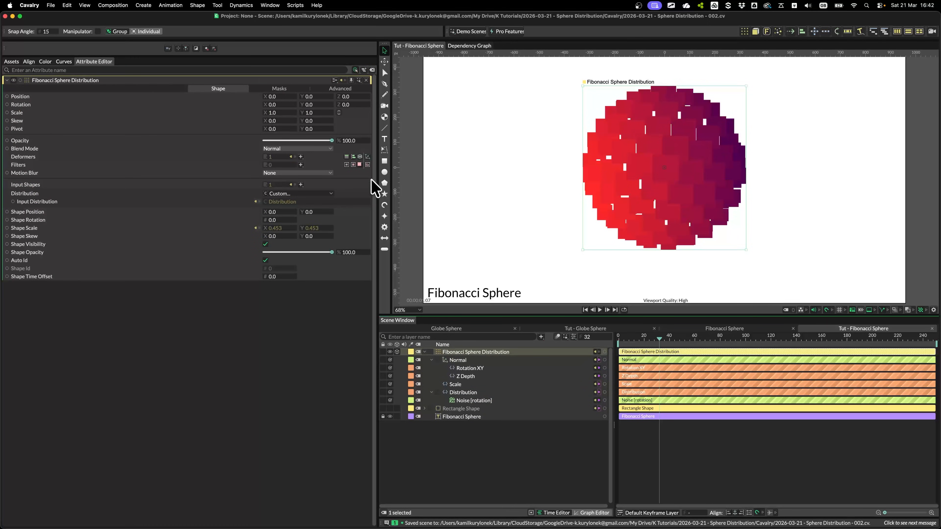
Step: Try rotating the Fibonacci Sphere Distribution layer to about 84 on Y and -14 on Z, and undo the rotation
drag(312, 105, 398, 145)
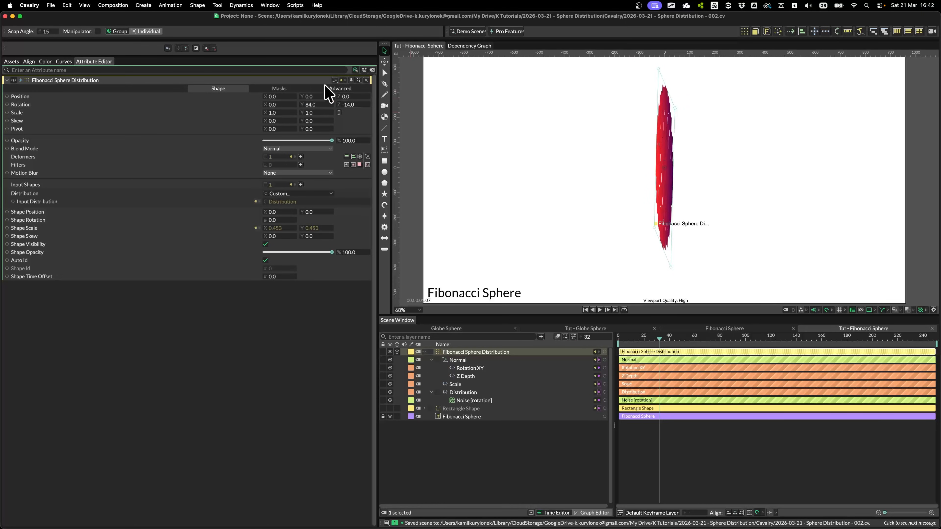
key(super+z)
key(super+z)
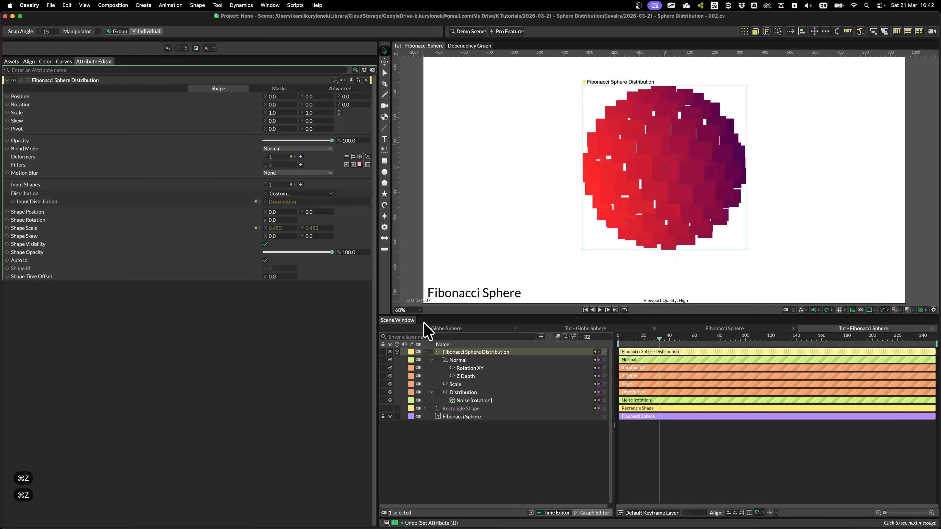
Step: Set the Scale layer's scaleRange Y value to 2
click(477, 392)
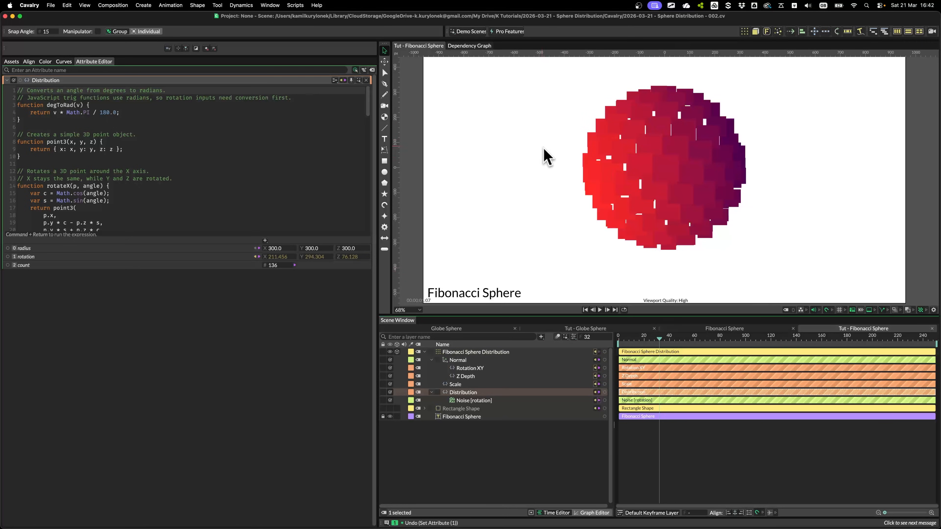
click(461, 384)
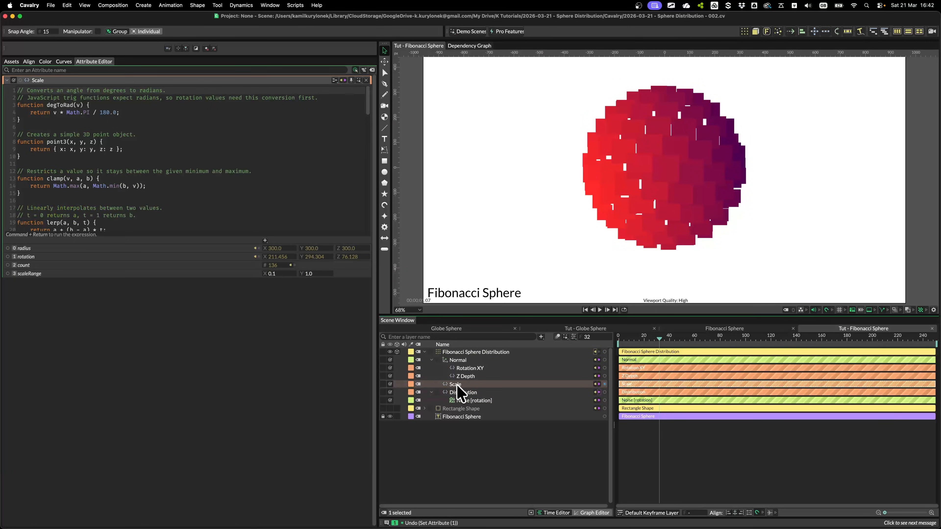
click(311, 274)
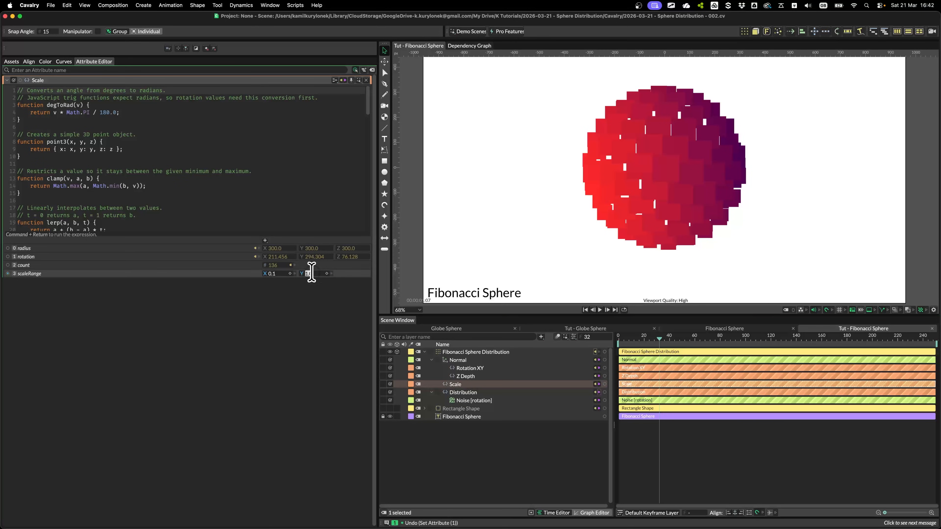
text(2)
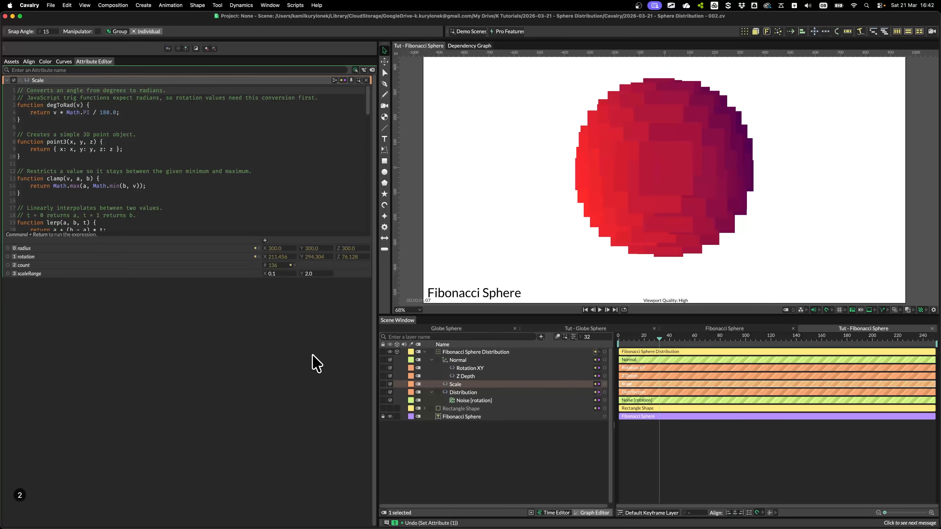
Step: Set the Distribution layer's count to 30 and preview the sphere's motion up to frame 106
click(459, 392)
click(275, 265)
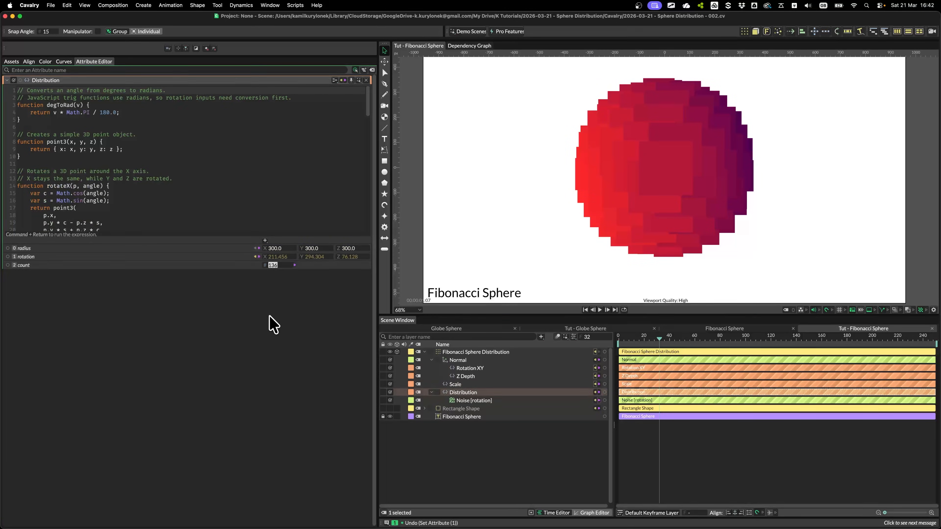
text(30)
key(Return)
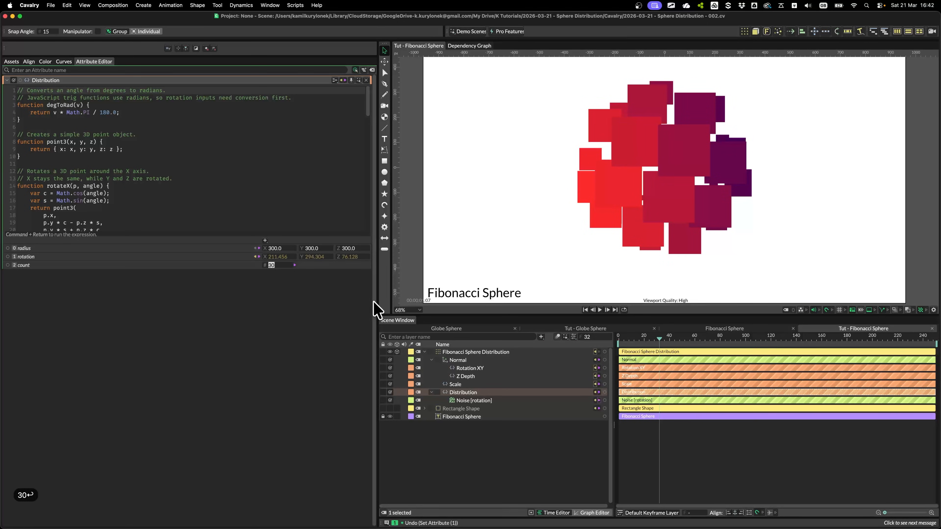
drag(659, 338, 752, 337)
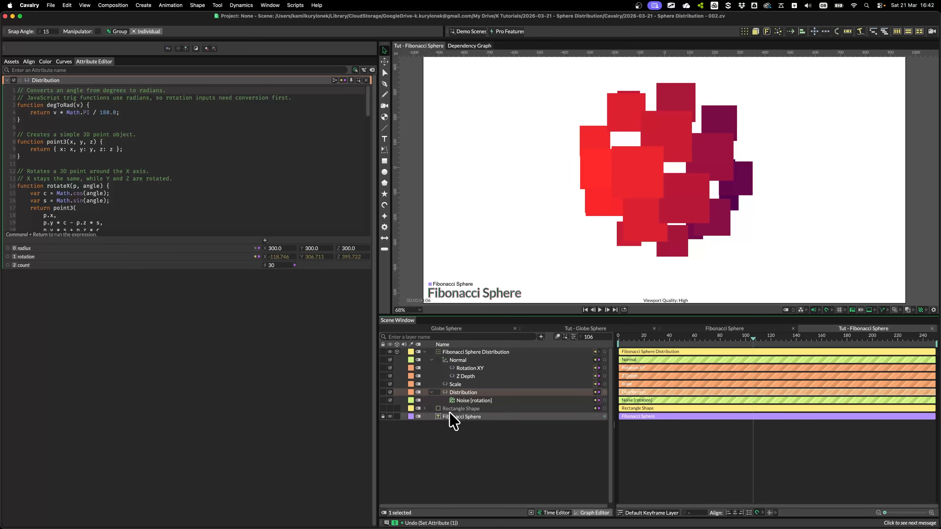
Step: Set the Scale layer's scaleRange Y value to 1
click(469, 384)
text(1)
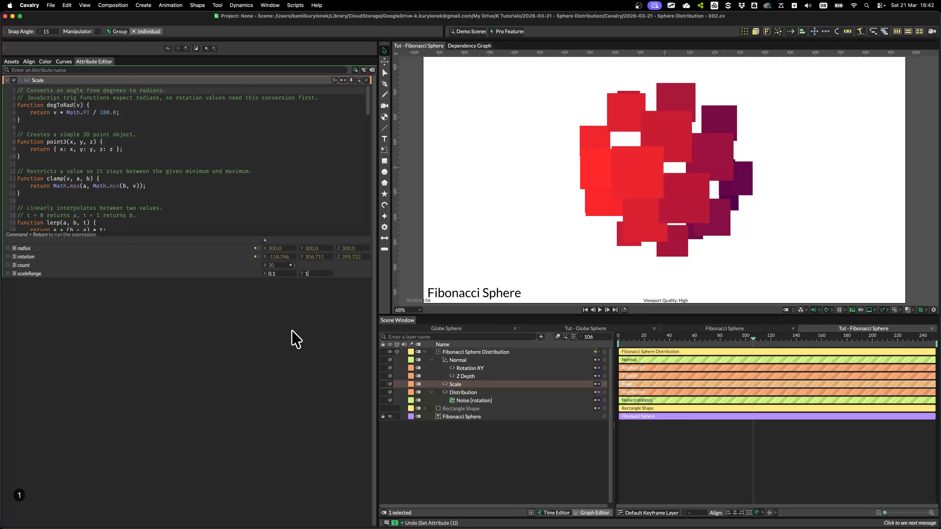
key(Return)
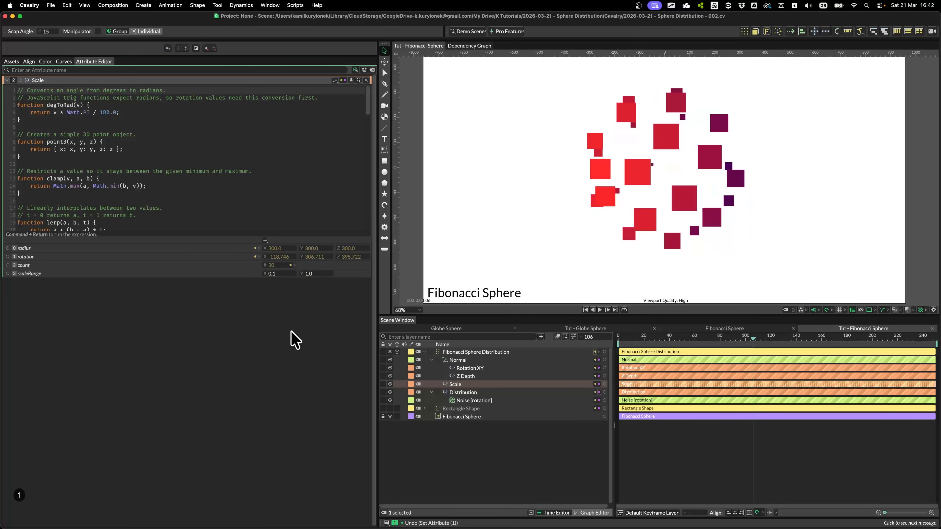
Step: Pin the Distribution settings and compare the point3 function in the Distribution, Scale and Z Depth scripts
click(463, 393)
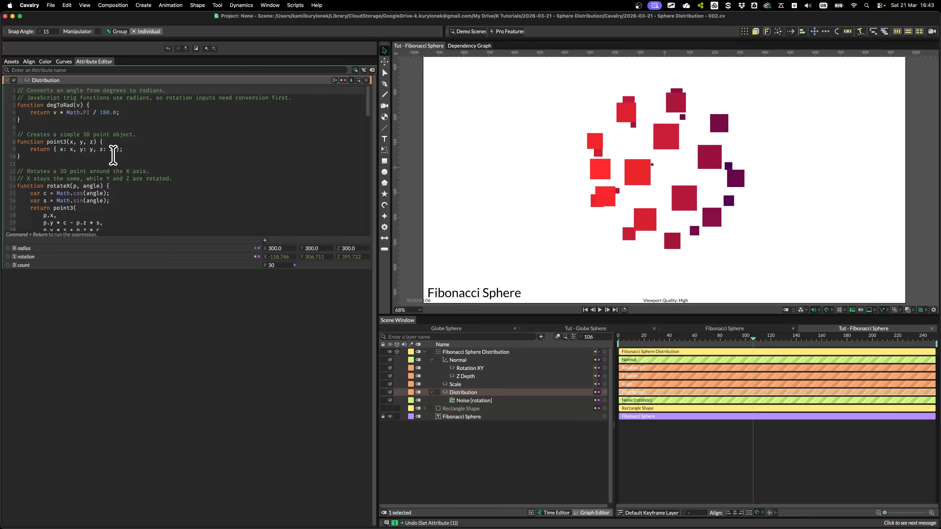
click(457, 384)
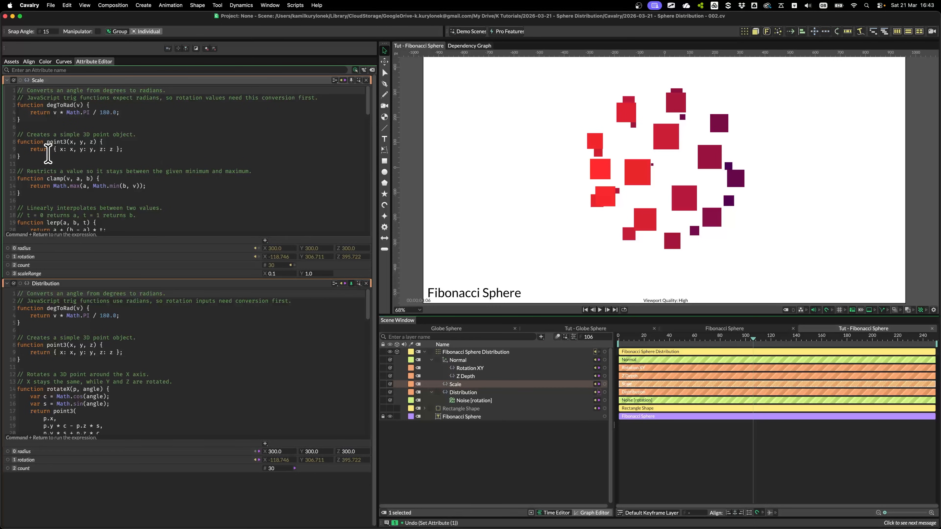
click(31, 162)
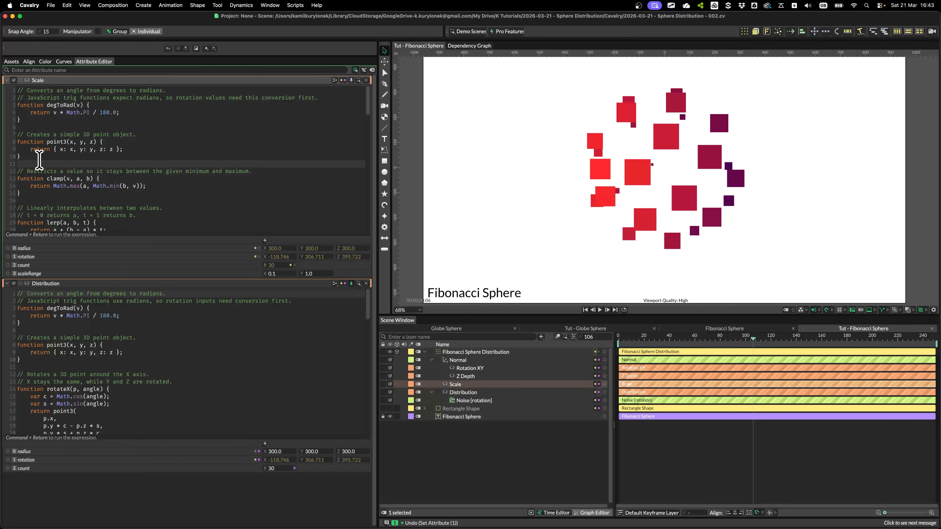
drag(39, 160, 19, 128)
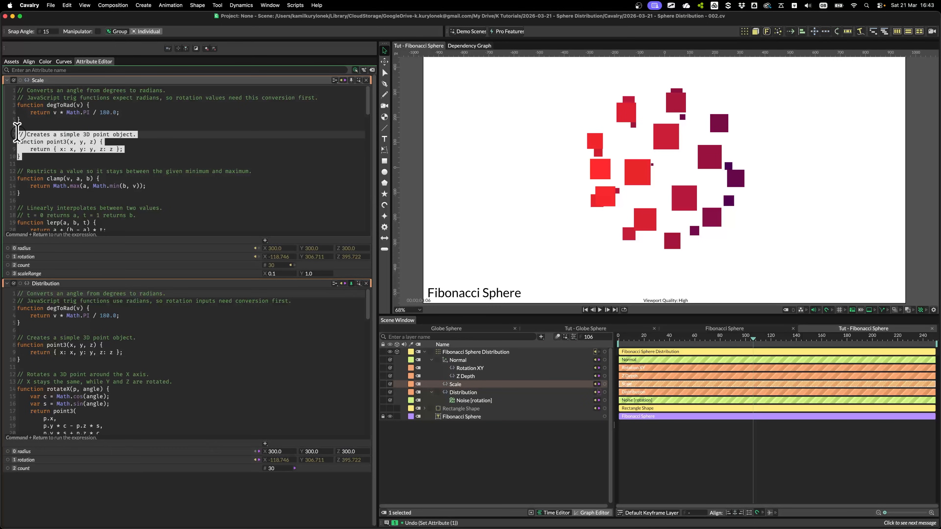
click(476, 375)
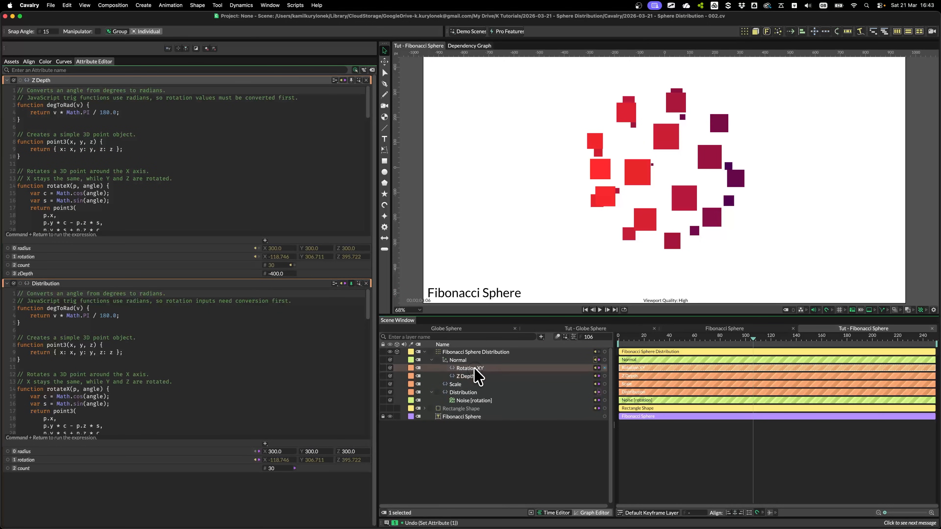
click(478, 392)
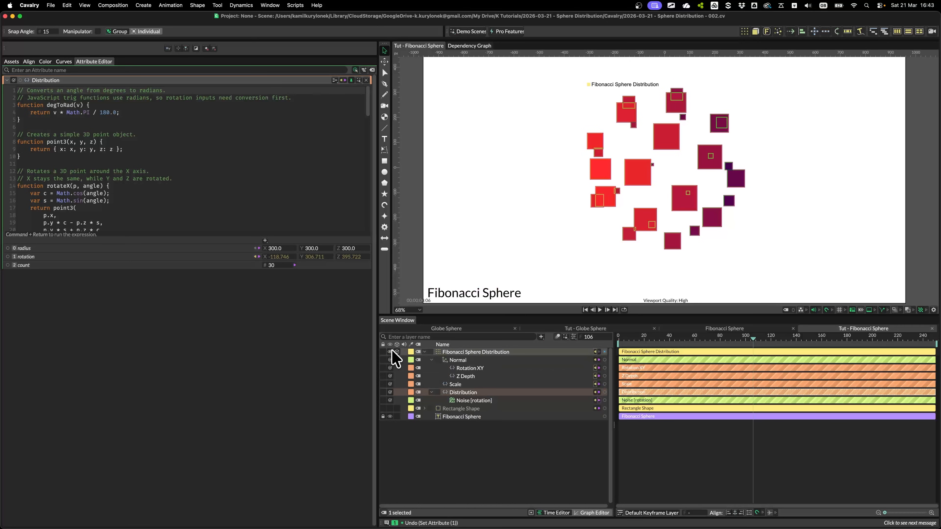
Step: Toggle the Normal deformer of the Fibonacci Sphere Distribution off and on, and examine its Position Z and Rotation settings
click(463, 352)
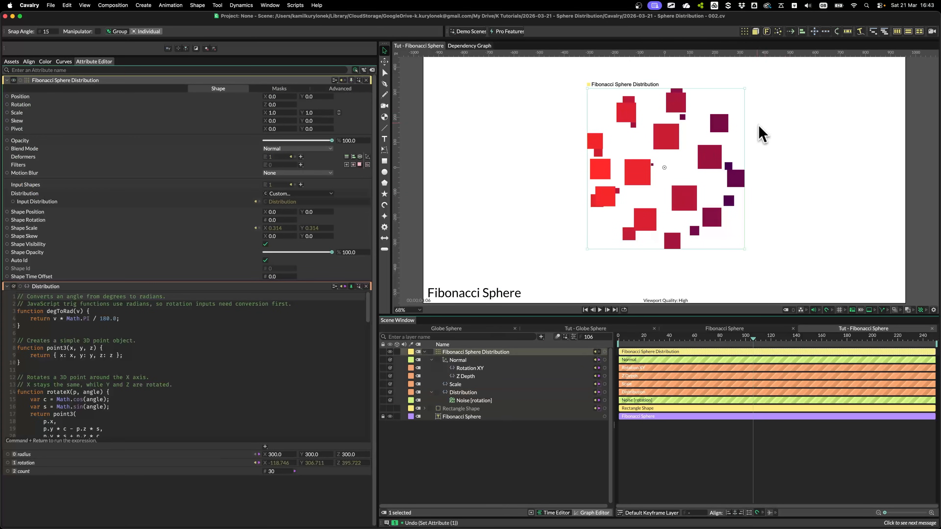
click(390, 360)
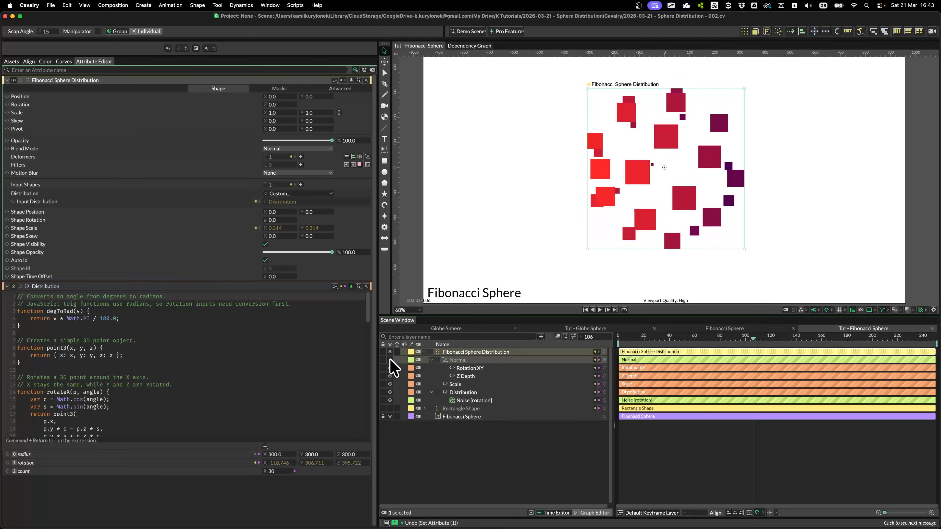
click(390, 360)
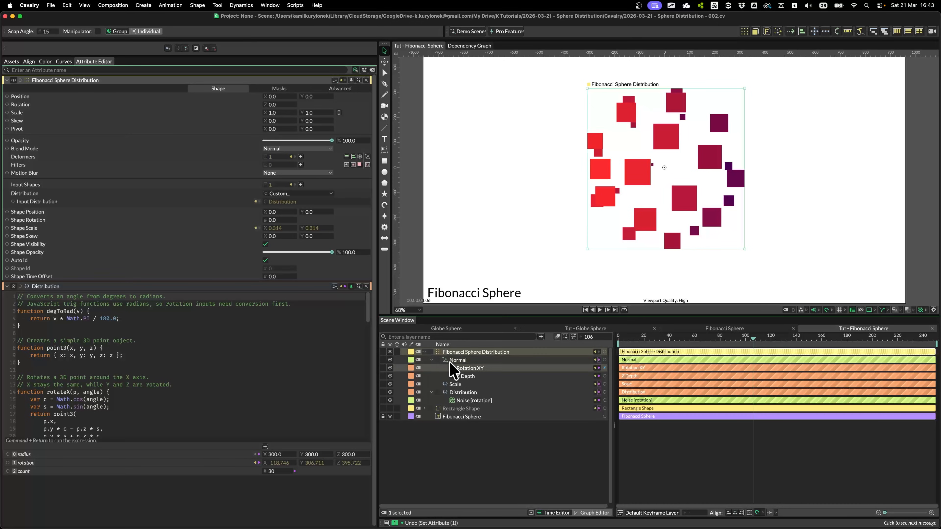
click(458, 359)
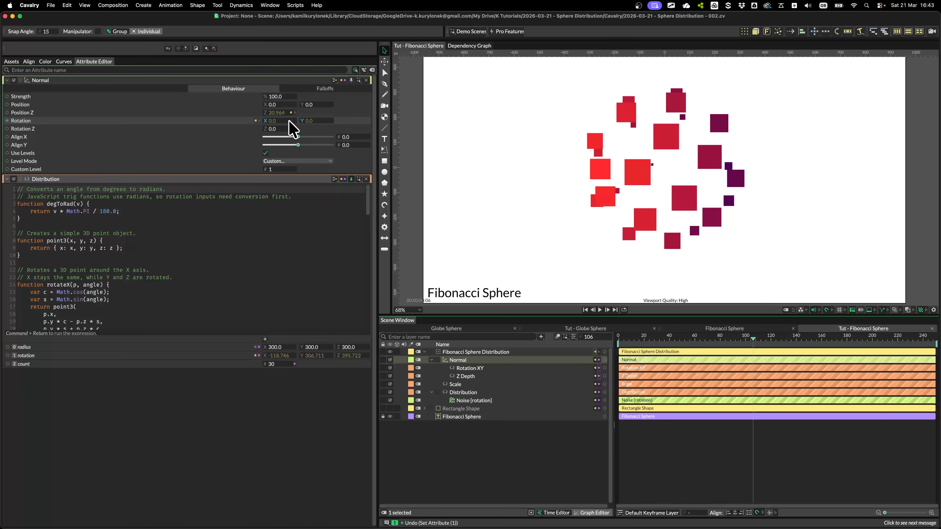
Step: Adjust the Z Depth layer's zDepth value up and down
click(469, 376)
drag(274, 272, 701, 102)
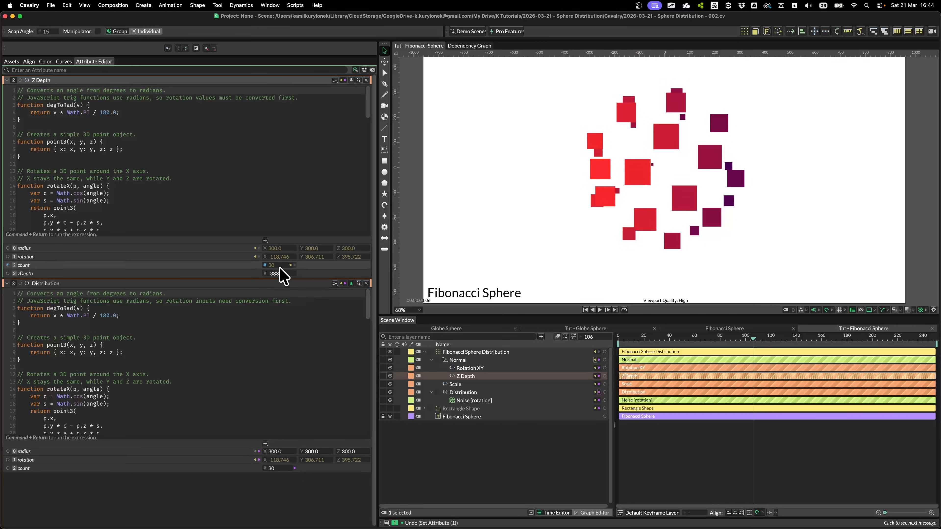
drag(279, 274, 249, 273)
Step: Set the Rotation XY layer's normalBlend to 65
click(488, 368)
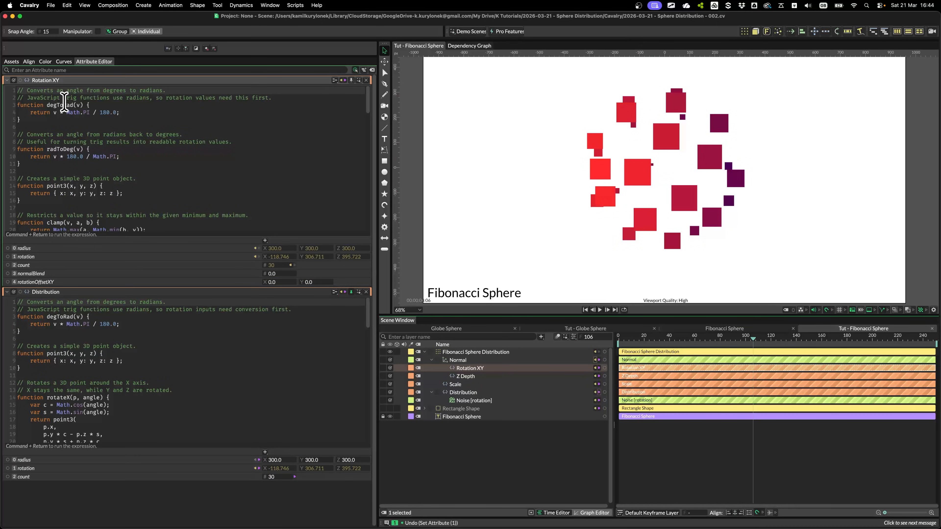
drag(266, 272, 310, 276)
key(ctrl+Tab)
key(a)
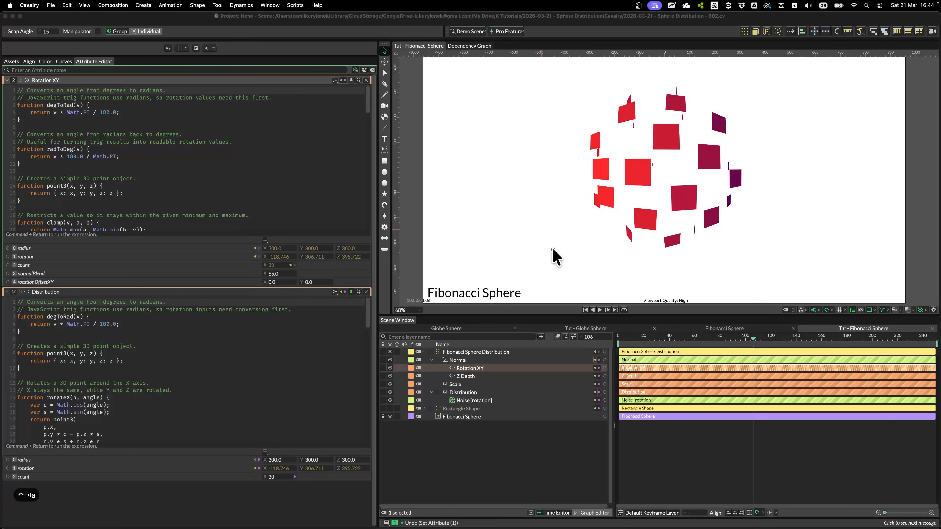
drag(559, 217, 602, 197)
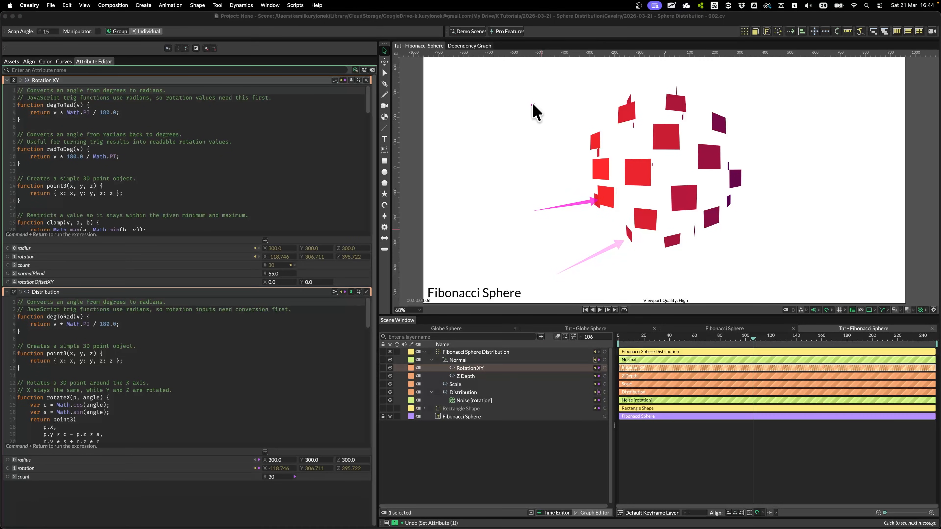
drag(533, 118, 590, 146)
drag(596, 64, 624, 99)
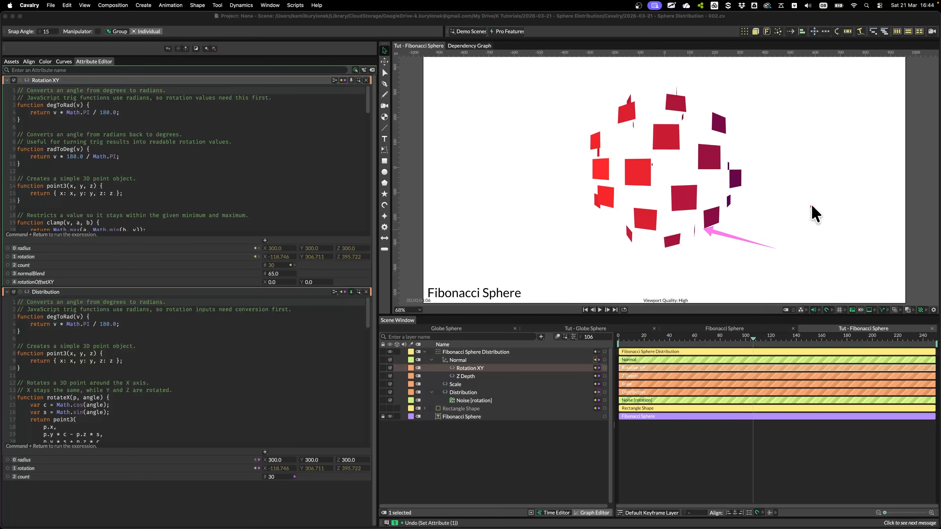
drag(813, 203, 762, 203)
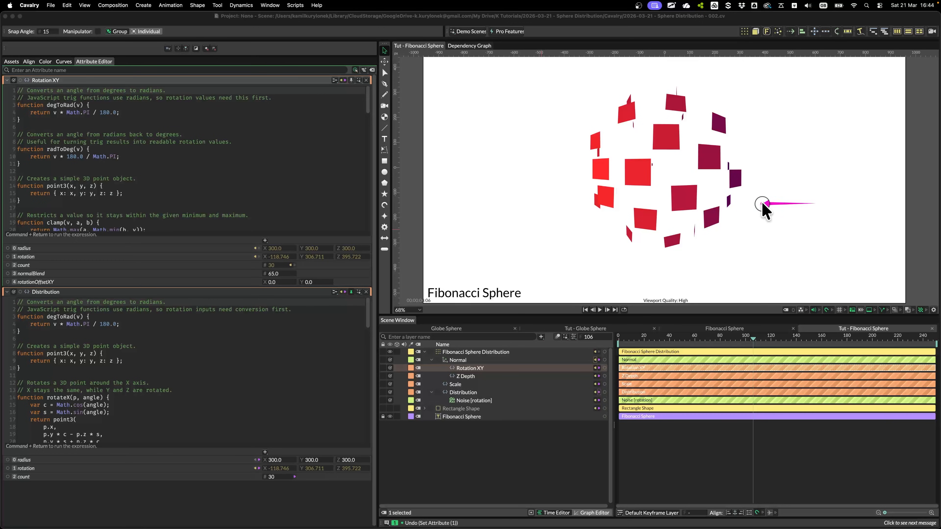
drag(713, 225, 742, 267)
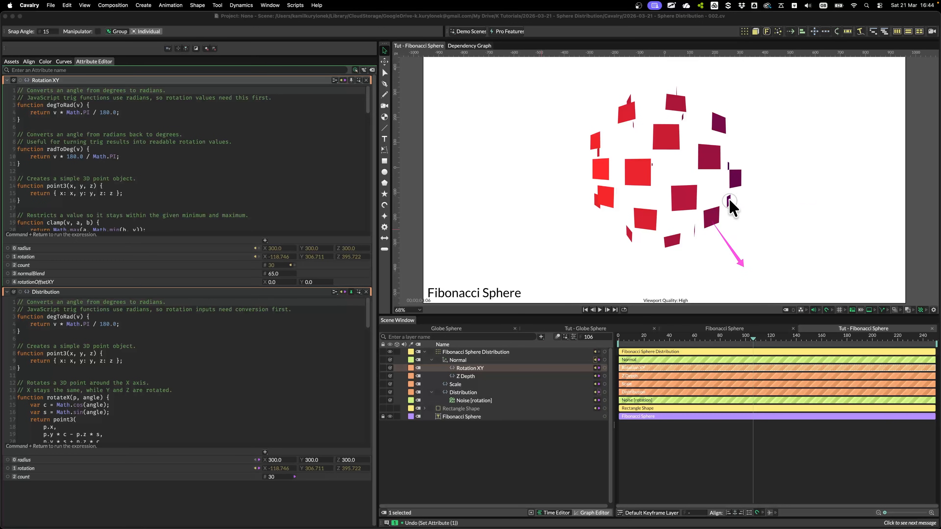
drag(731, 165, 803, 140)
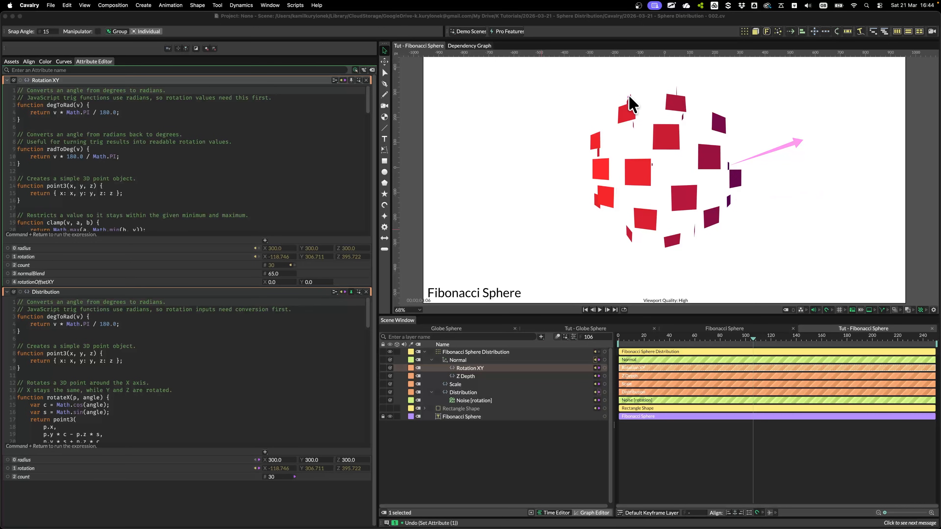
drag(586, 138, 530, 118)
key(ctrl+Tab)
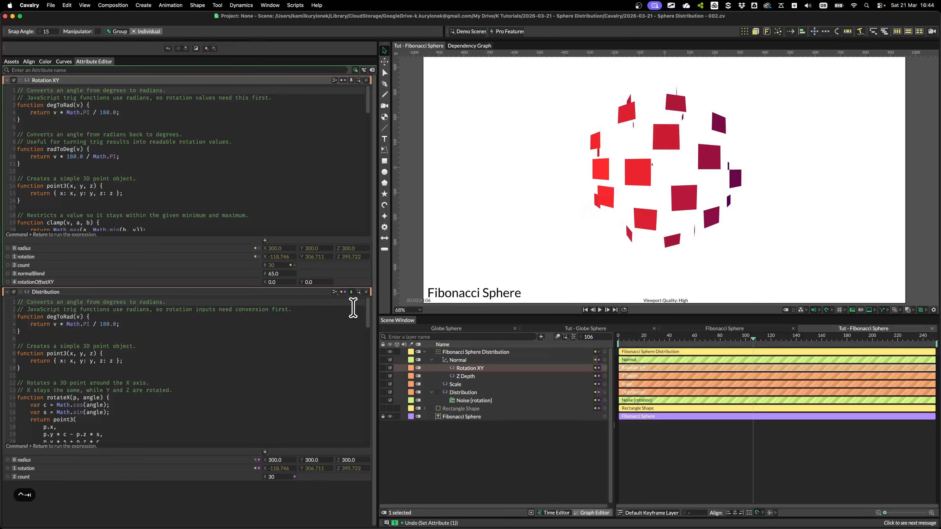
Step: Raise the Rotation XY layer's normalBlend to 90 and reset it to 0
drag(273, 274, 294, 280)
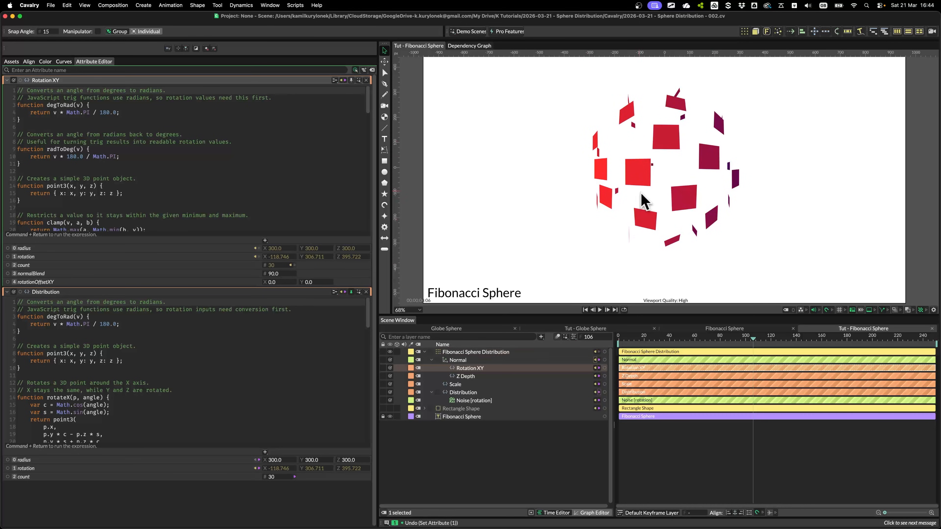
double_click(276, 273)
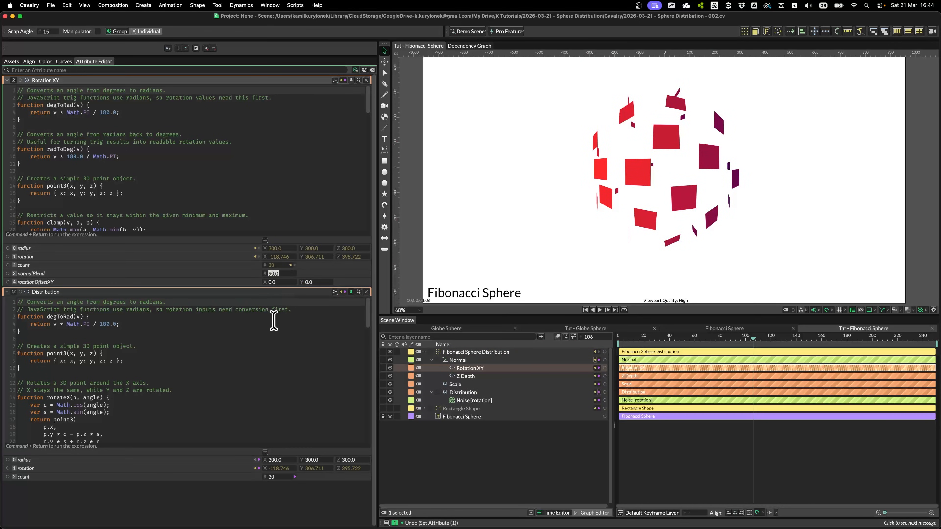
text(0)
key(Return)
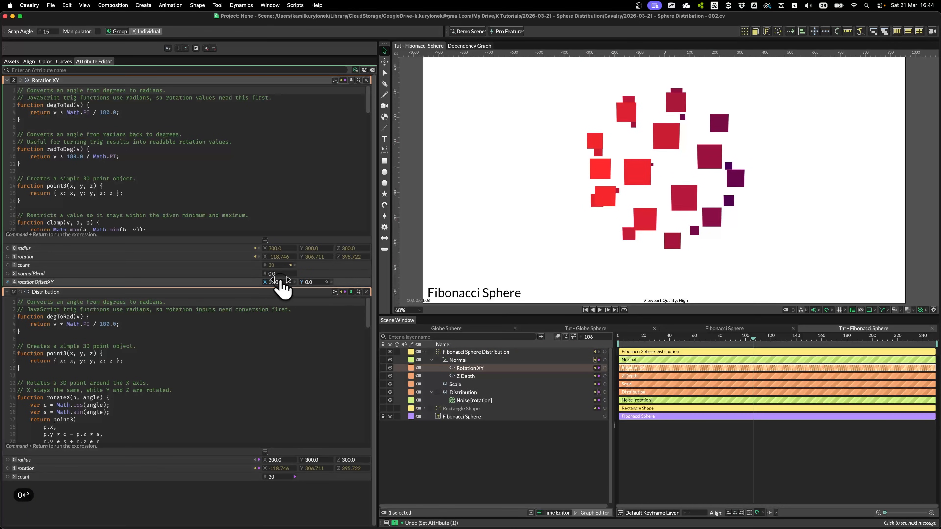
Step: Try an X offset in the Rotation XY layer's rotationOffsetXY and undo it
drag(279, 281, 311, 283)
key(super+z)
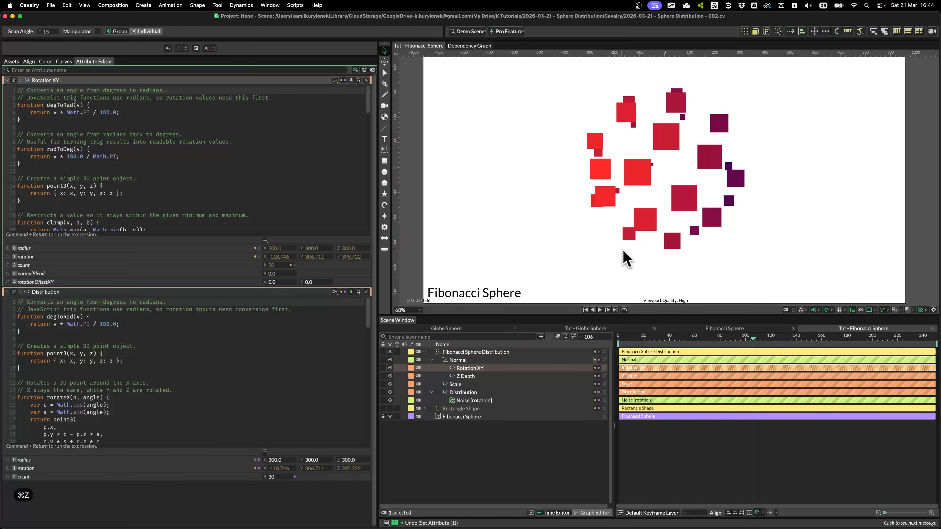
Step: Move to frame 96 and disconnect Index To Color from the Rectangle Shape's fill color
drag(643, 336, 739, 336)
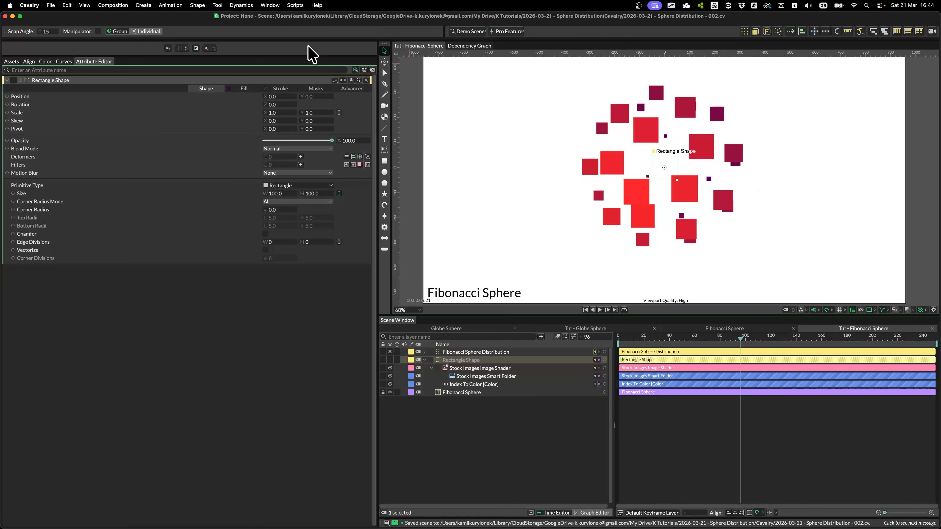
click(244, 88)
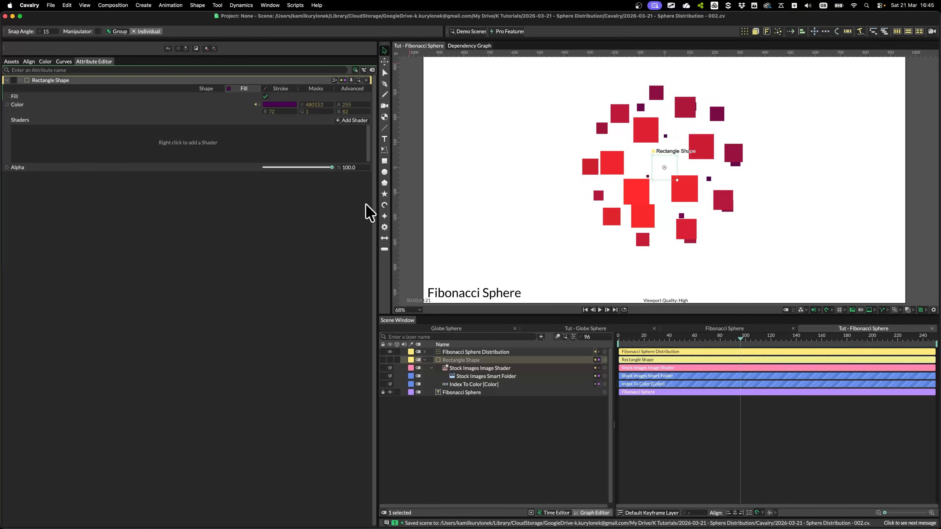
drag(462, 385, 258, 107)
click(415, 105)
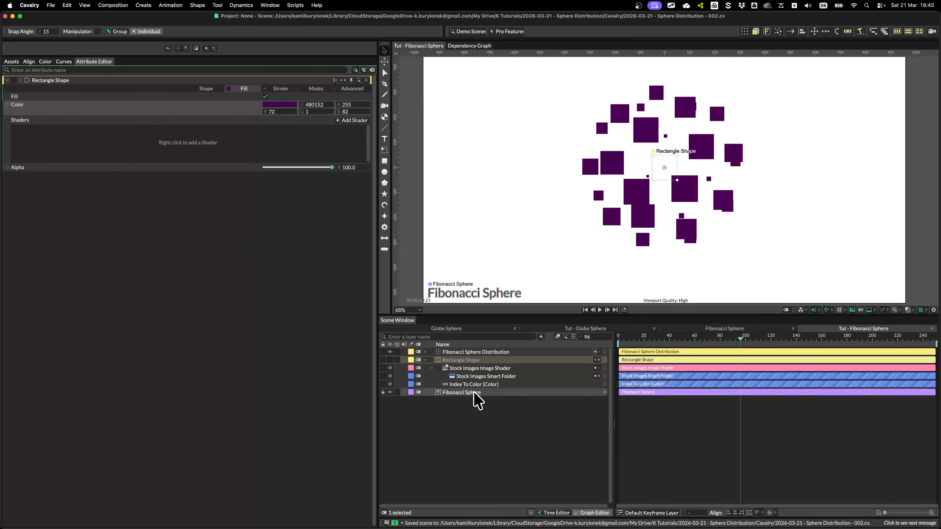
Step: Add the Stock Images Image Shader to the Rectangle Shape's fill and open the shader's settings
drag(477, 368, 244, 145)
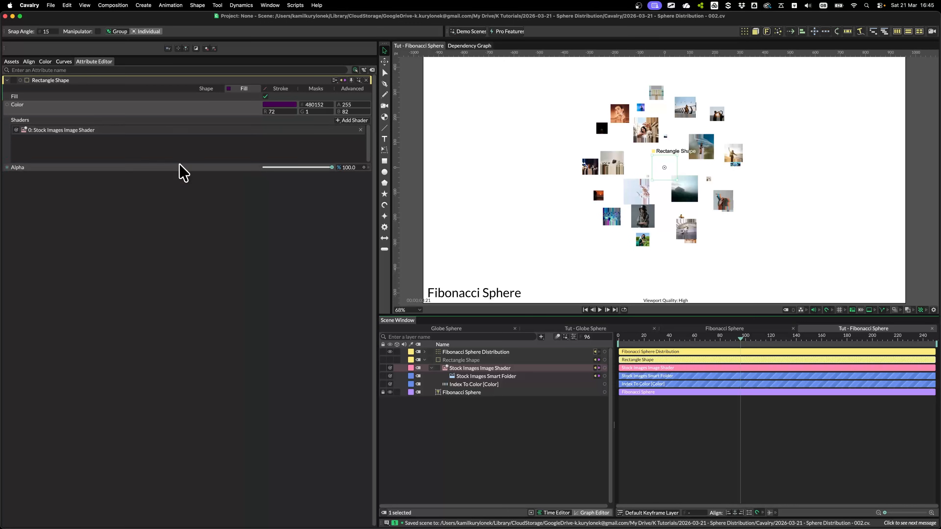
click(469, 369)
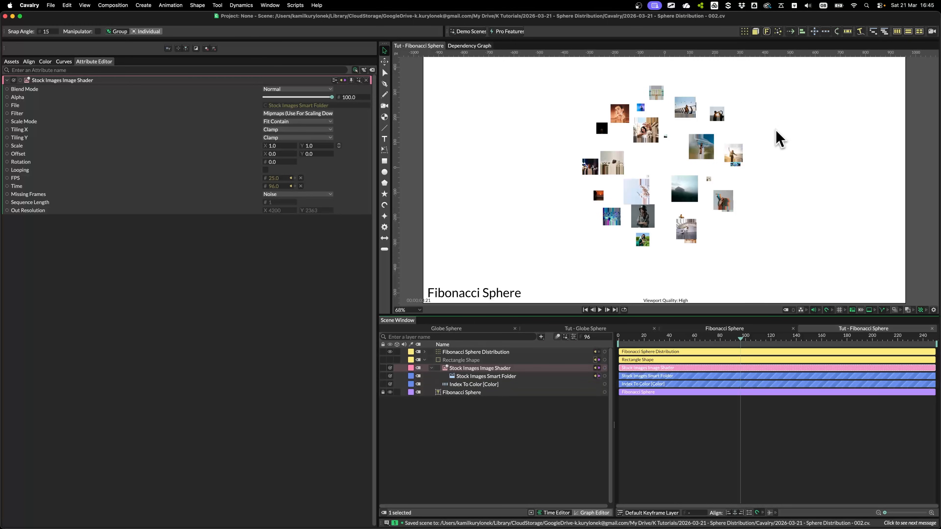
scroll(766, 96, up, 1)
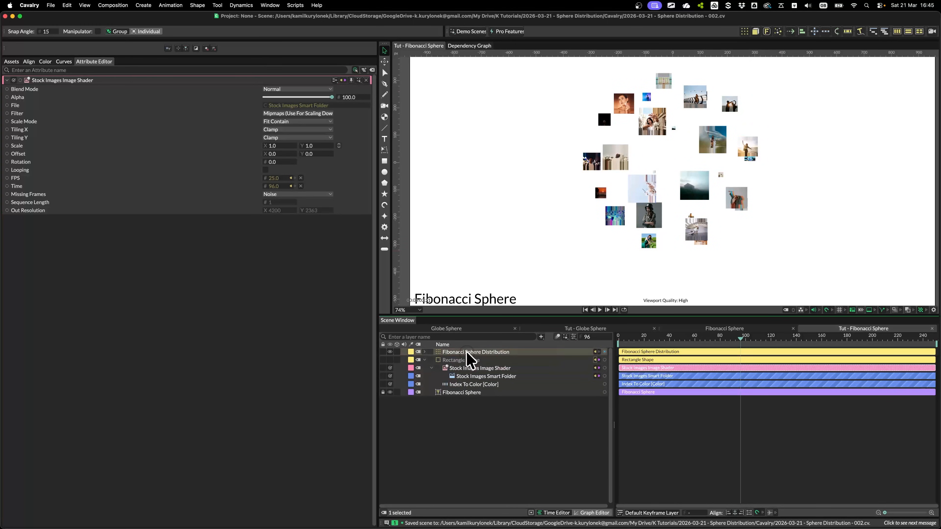
Step: Select the Fibonacci Sphere Distribution layer and expand its child layers
click(478, 352)
key(Right)
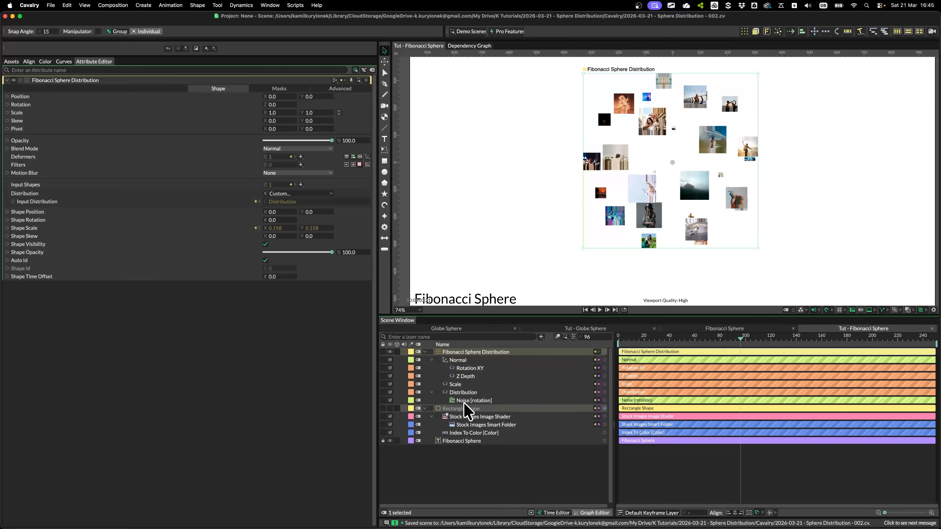
Step: Set the Distribution layer's count to 5 and scrub the animation to frame 131
click(460, 392)
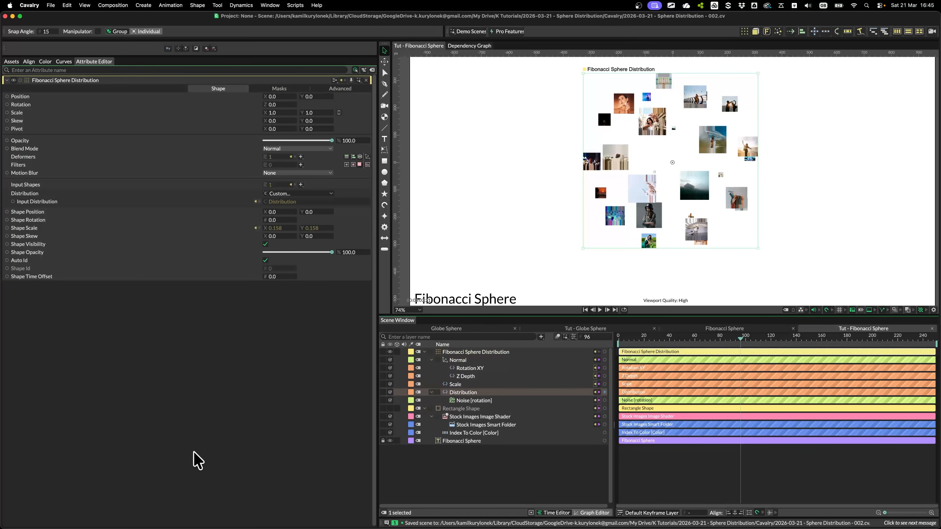
click(272, 265)
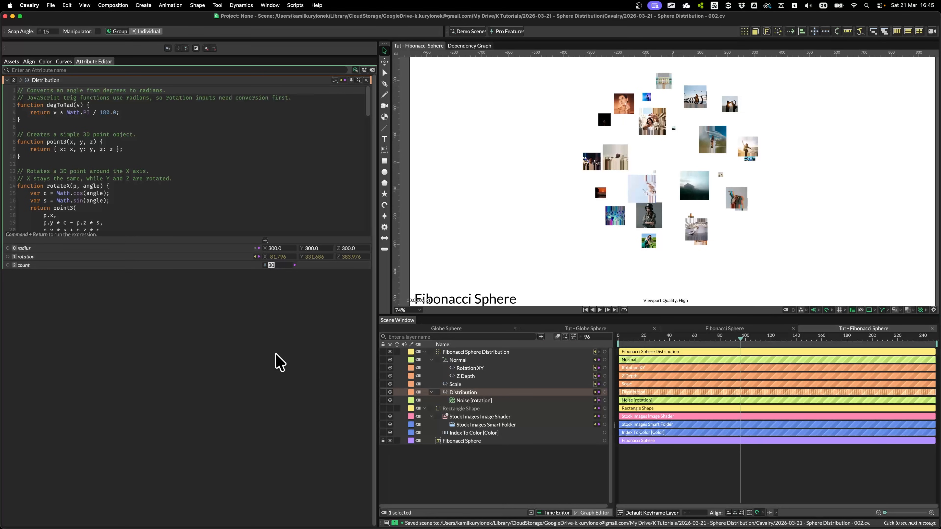
text(5)
key(Return)
scroll(535, 217, down, 3)
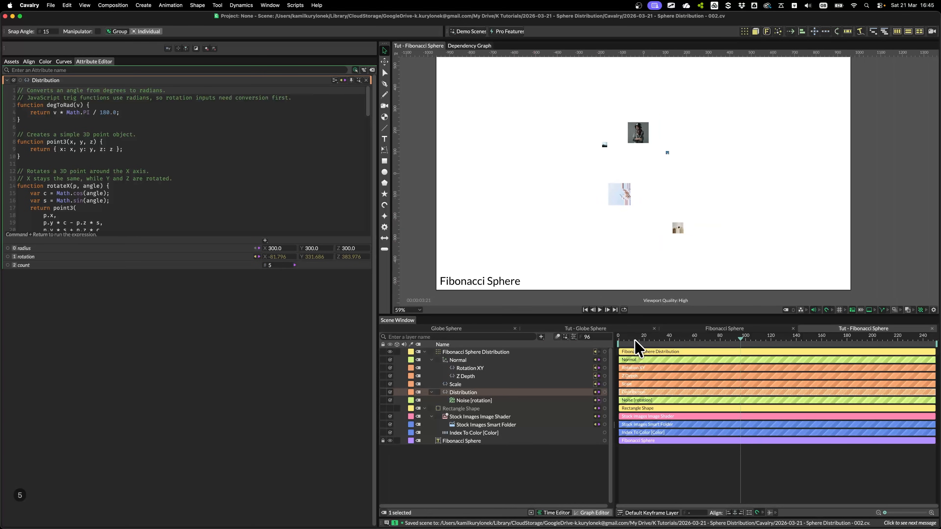
drag(632, 335, 785, 335)
Step: Enlarge the Rectangle Shape to 261 by 261 and scrub the animation back to frame 53
click(500, 409)
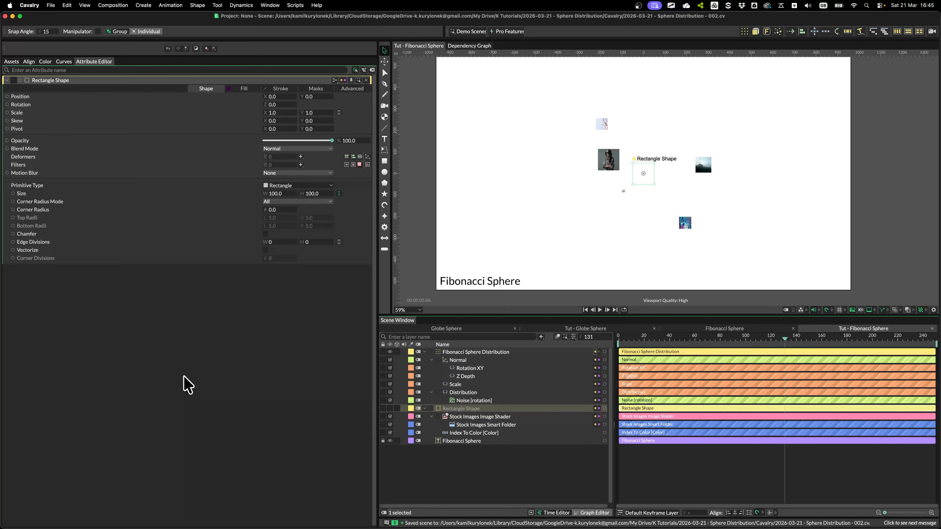
drag(311, 194, 374, 203)
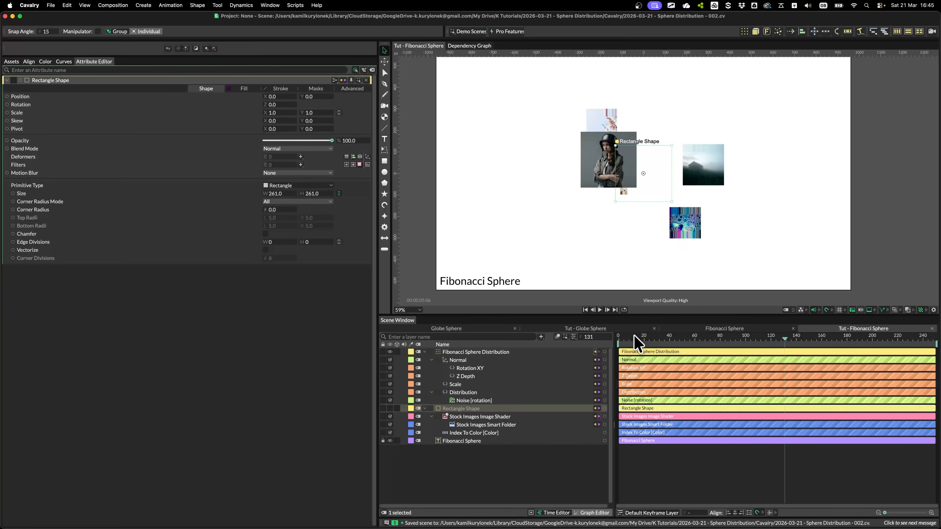
drag(634, 335, 729, 341)
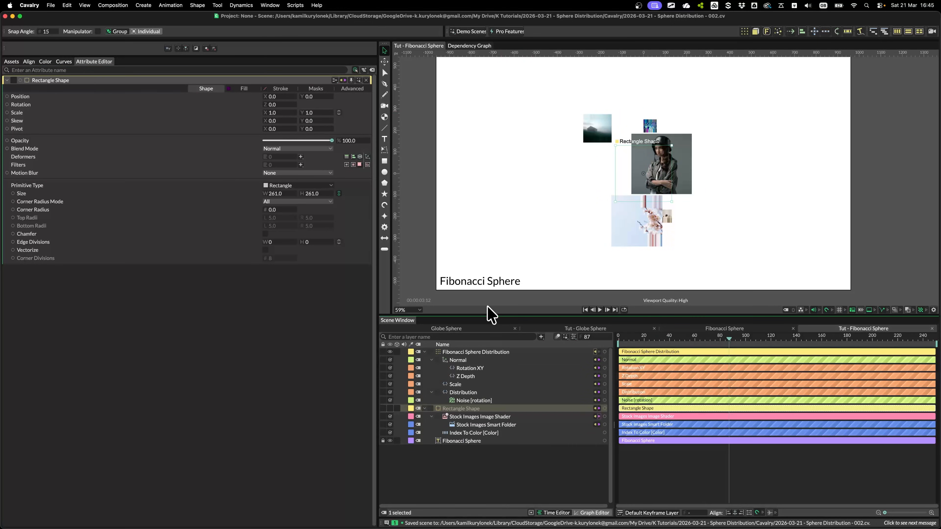
drag(651, 338, 685, 338)
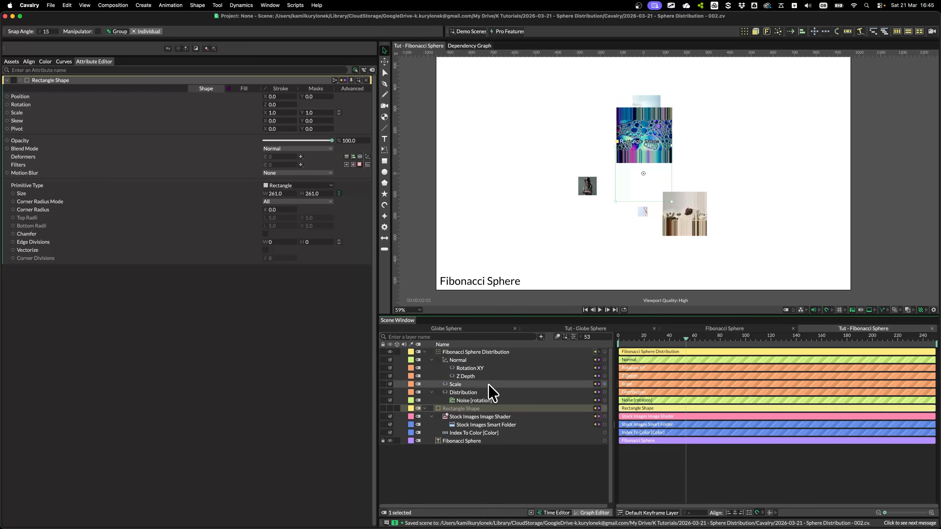
drag(567, 220, 545, 193)
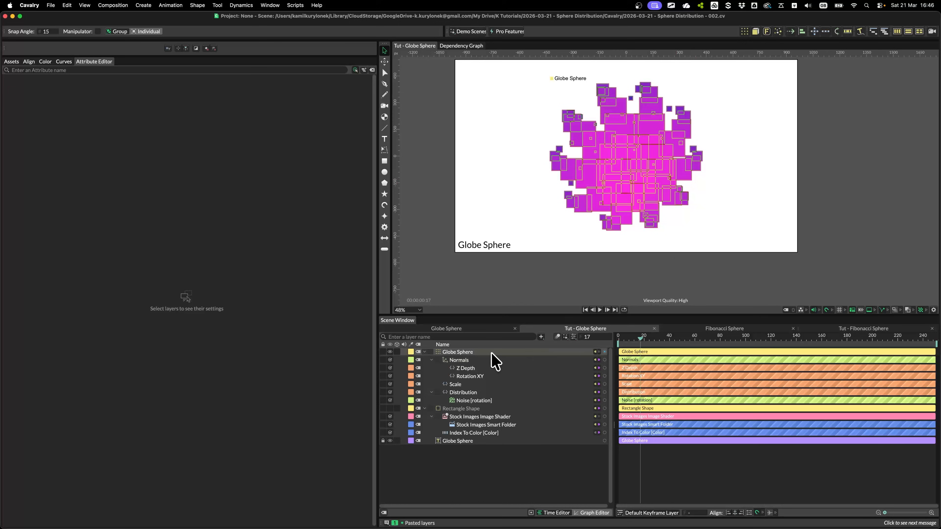
Step: In the Tut - Globe Sphere composition, show the Distribution layer's script settings, preview the rotation and return to frame 0
click(462, 393)
drag(651, 342, 699, 348)
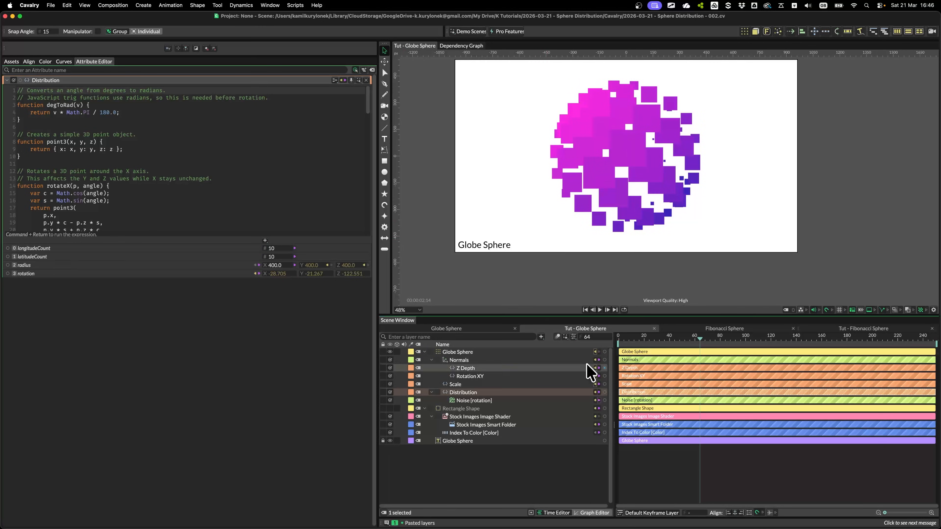
click(620, 336)
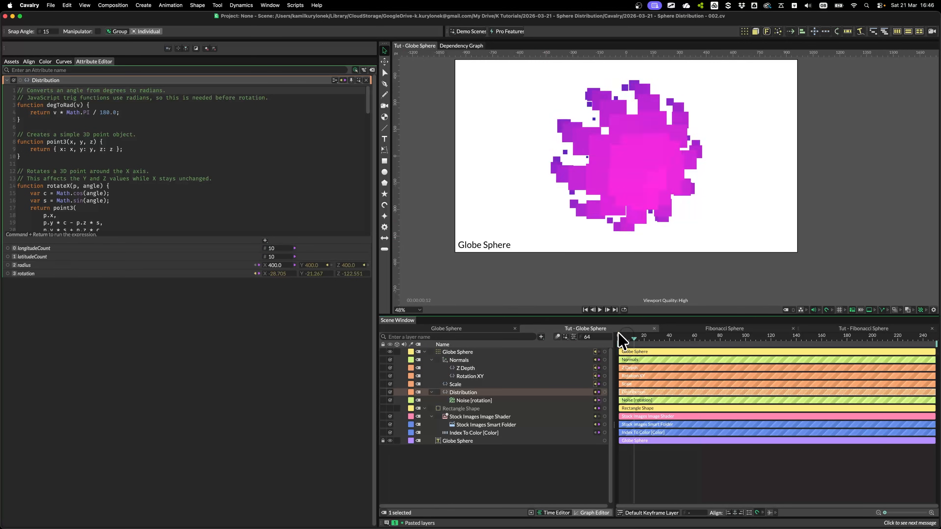
key(ctrl+alt+a)
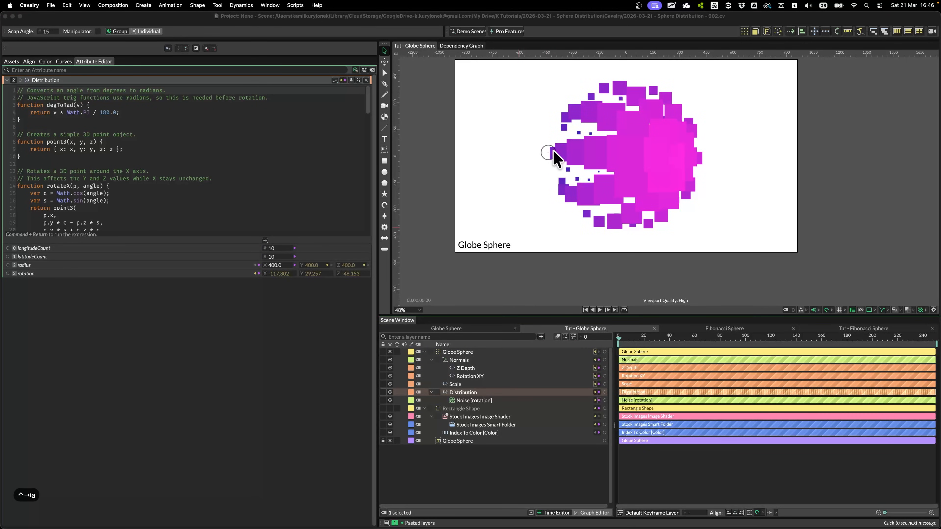
drag(550, 152, 678, 153)
Step: Set the globe Distribution's longitudeCount and latitudeCount to 5 and scrub the animation to frame 45
click(276, 248)
key(ctrl+Tab)
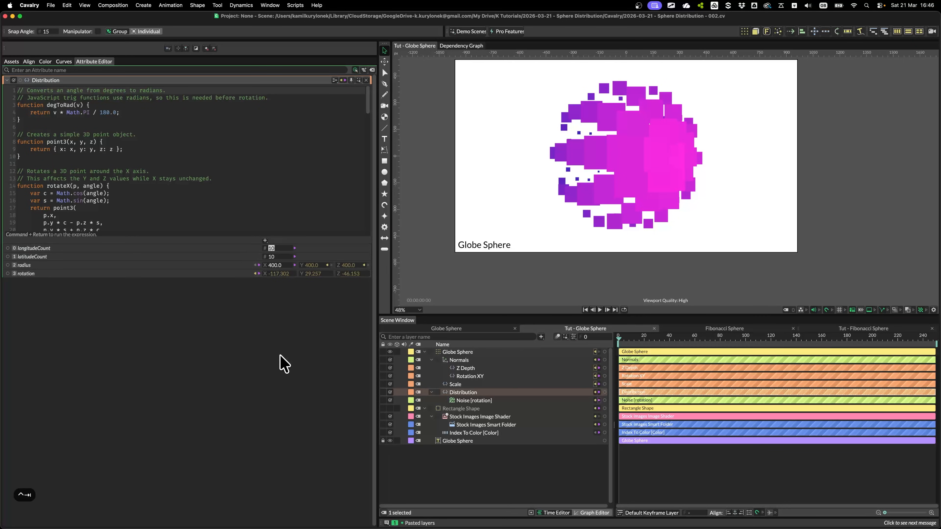
text(5)
key(Tab)
text(5)
key(Tab)
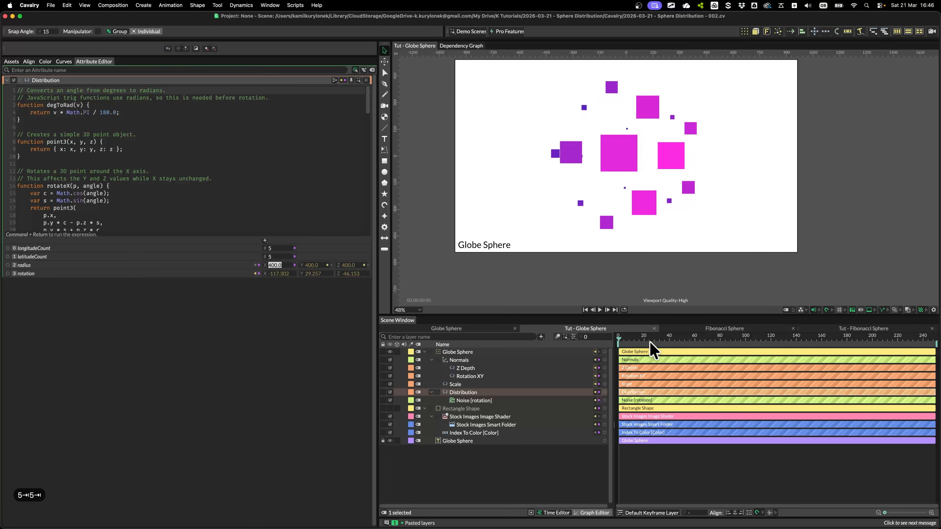
drag(650, 341, 676, 338)
Step: Replace the Index To Color connection in the Rectangle Shape's fill with the Stock Images Image Shader and preview to frame 98
click(460, 409)
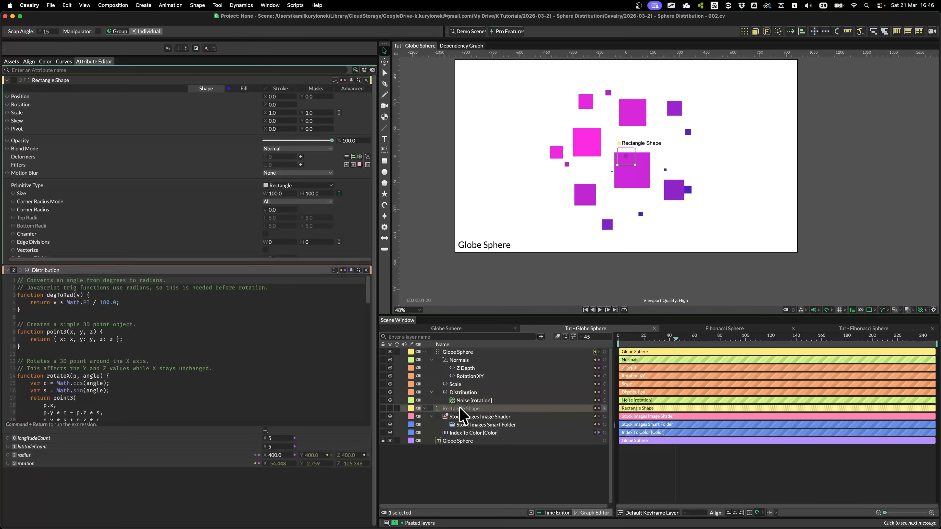
click(244, 89)
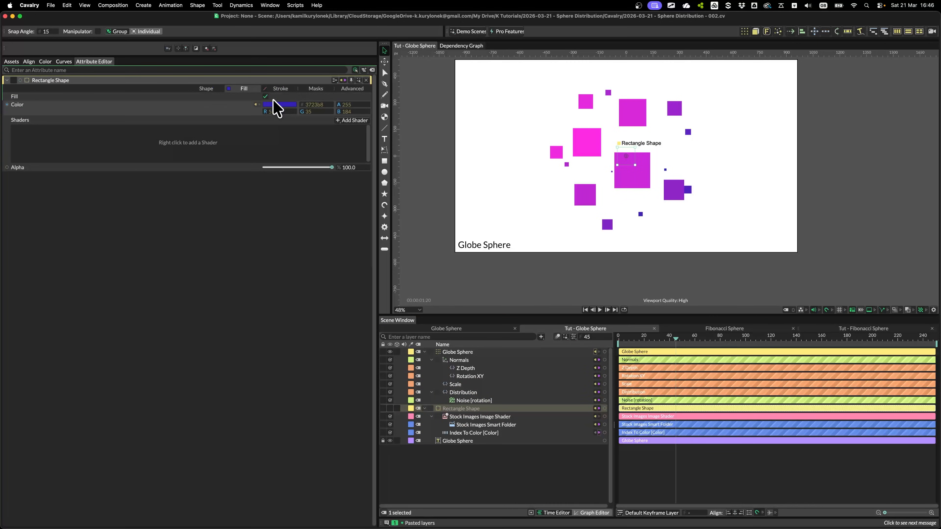
click(256, 104)
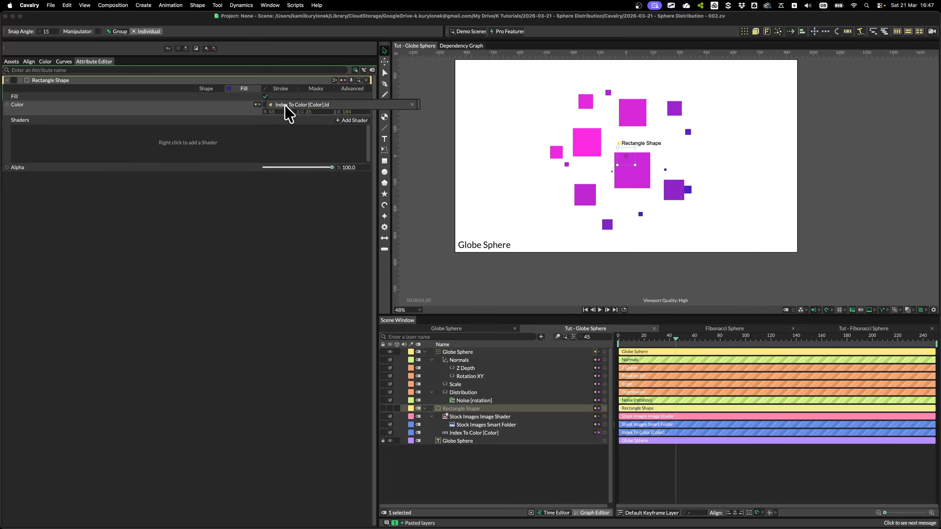
click(415, 105)
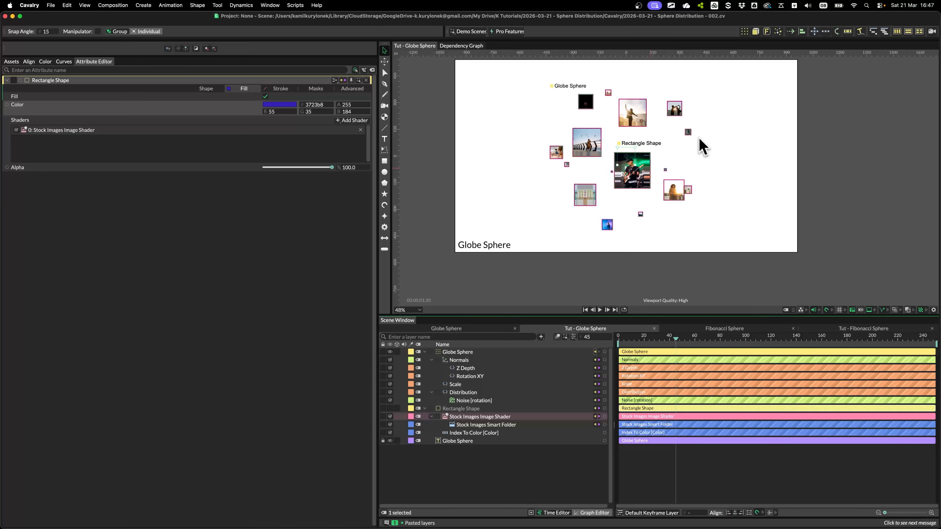
scroll(630, 163, up, 4)
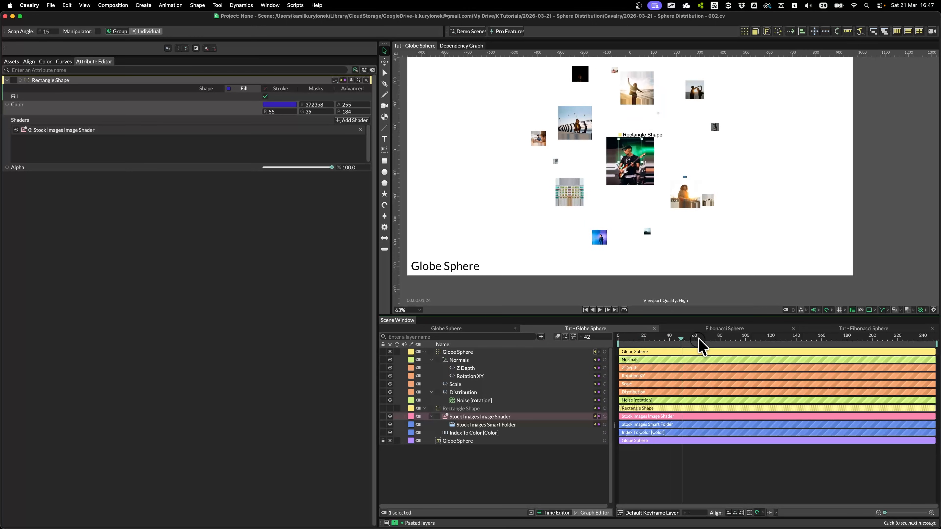
drag(698, 339, 743, 338)
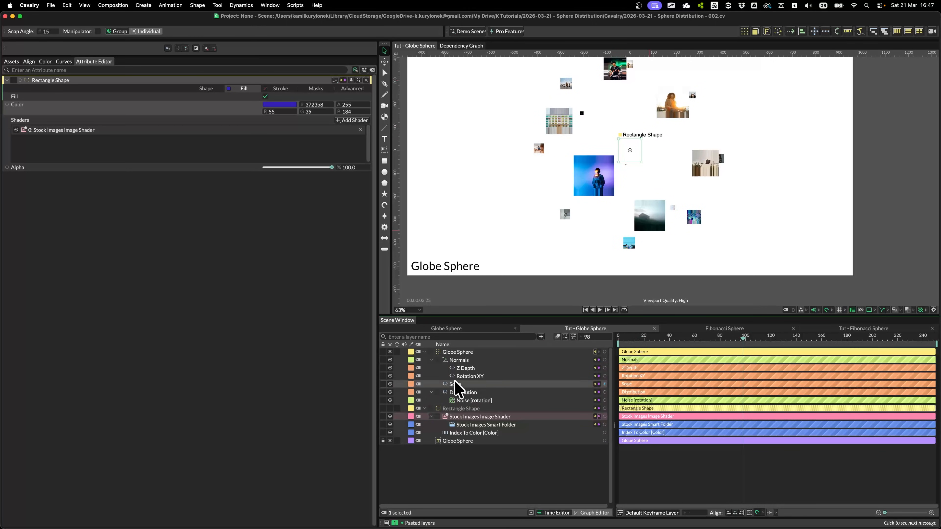
Step: Set the globe Distribution's longitudeCount and latitudeCount to 10
click(463, 394)
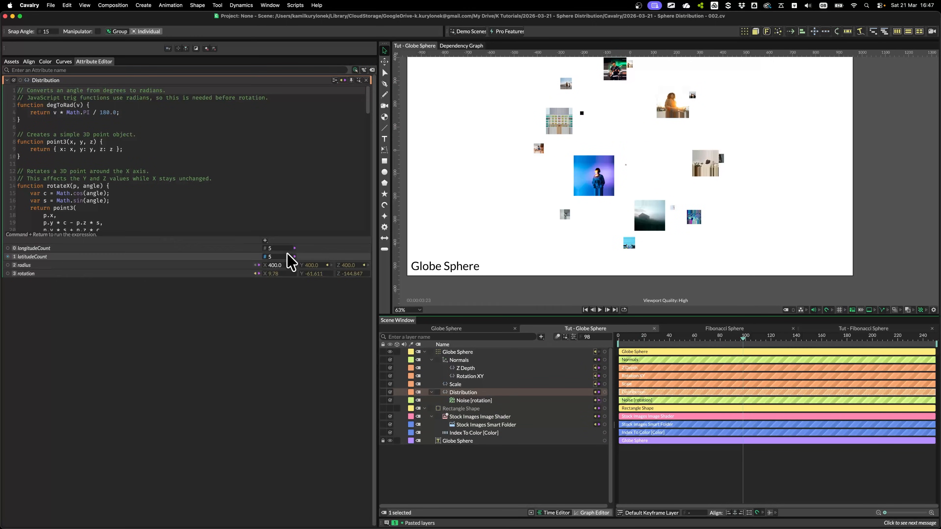
click(270, 248)
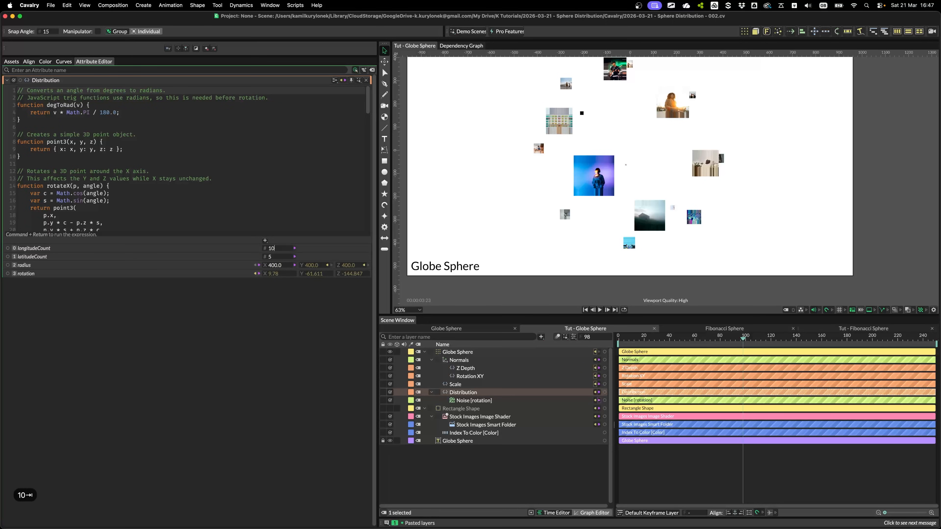
text(10)
key(Tab)
text(10)
key(Return)
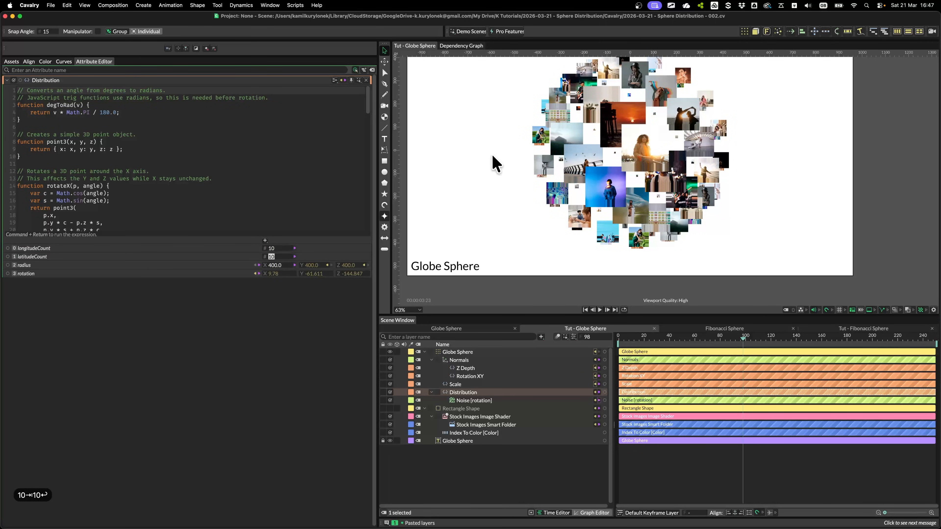